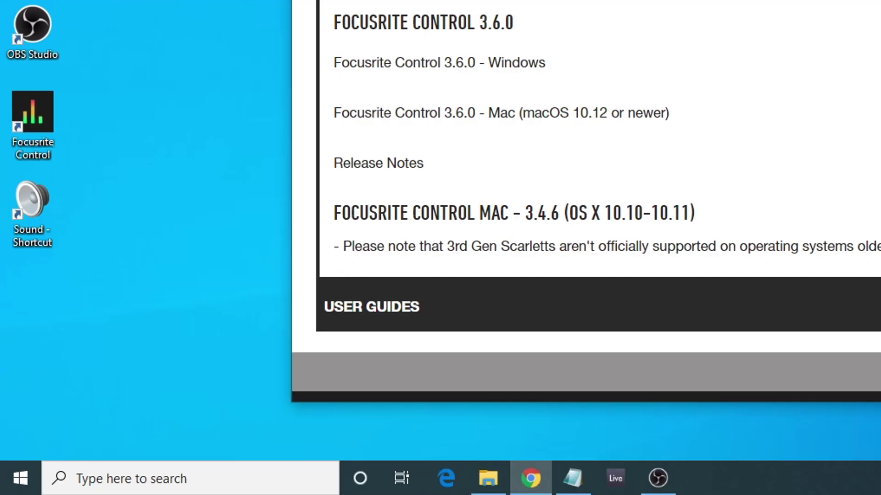
Run winver to confirm Windows 10 Version 1909 (OS Build 18363.1198), then close About Windows.
key(super)
text(winver)
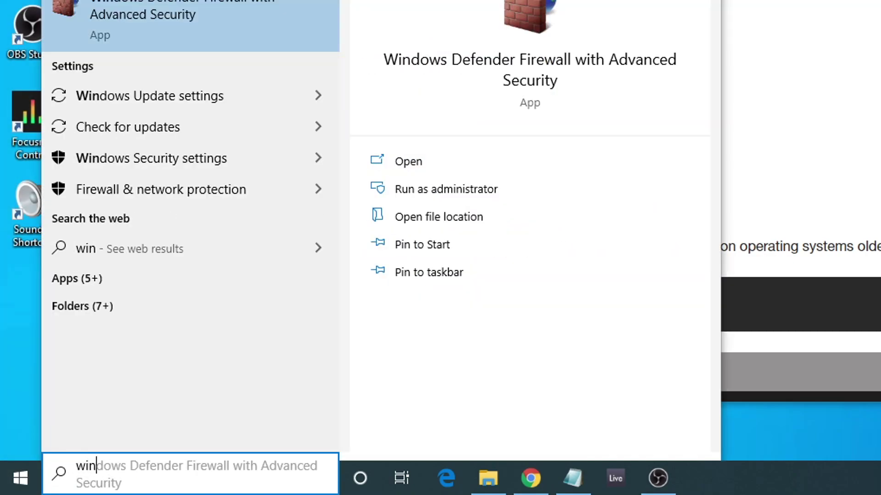
key(Return)
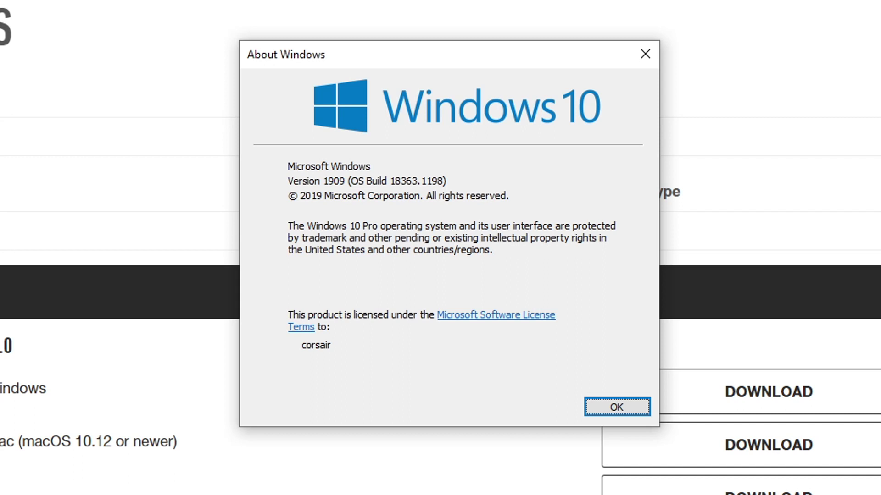
key(Return)
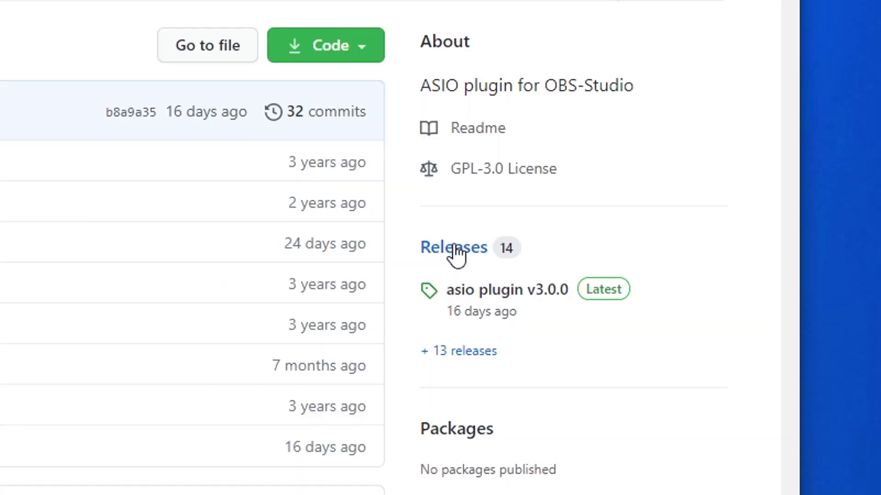
On the Releases page, read the bassasio.dll note and open un4seen.com/bassasio.html in a new tab.
click(456, 252)
scroll(671, 373, down, 3)
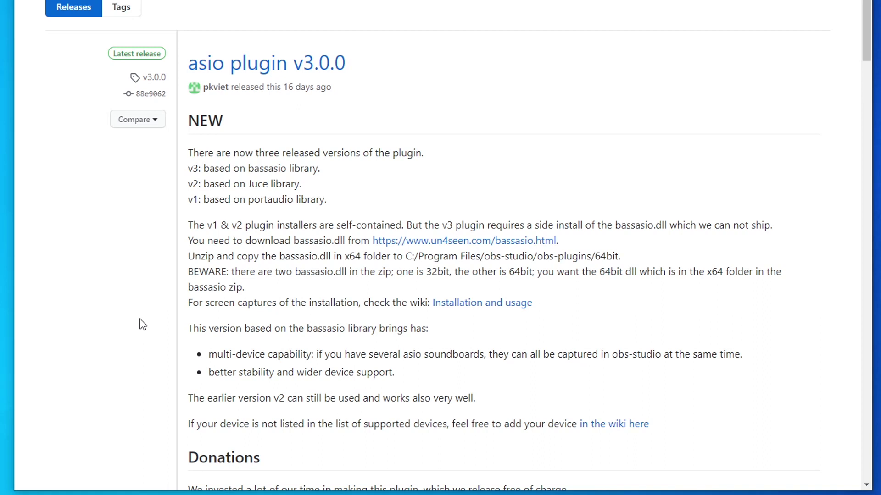
drag(188, 225, 576, 245)
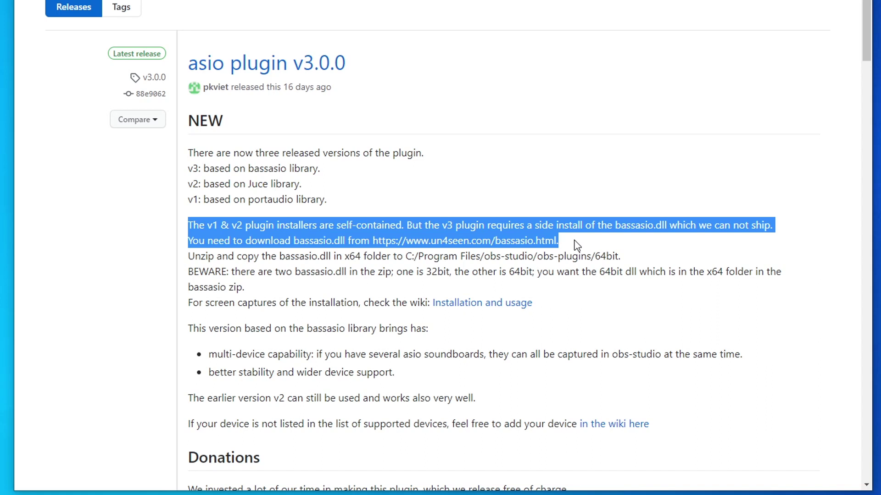
click(577, 246)
right_click(486, 245)
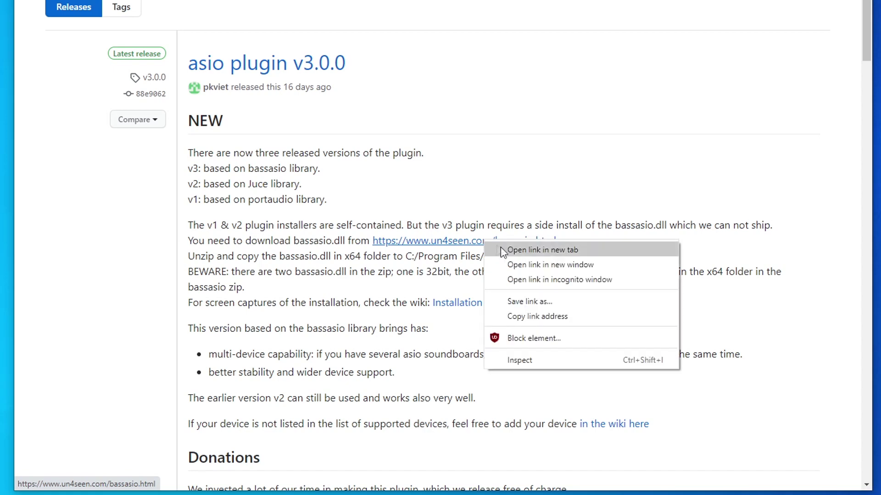
click(504, 248)
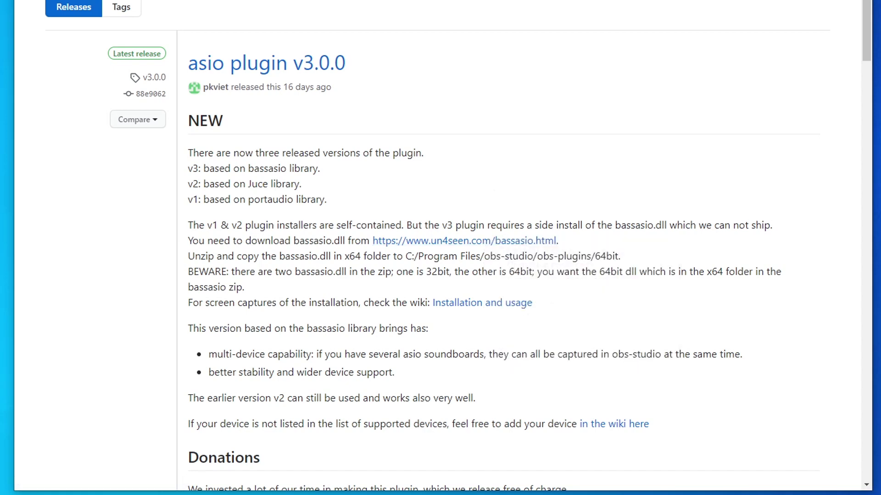
click(371, 5)
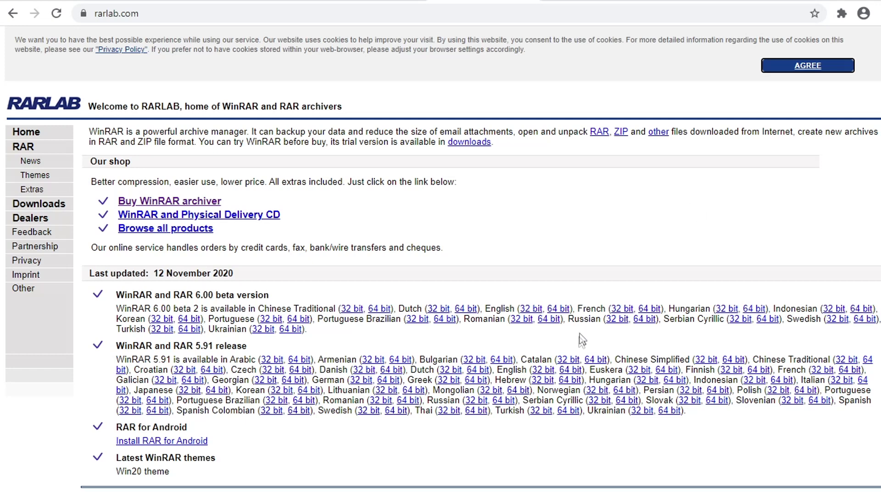
Download the English 64-bit WinRAR 5.91 from rarlab.com.
triple_click(252, 347)
click(259, 348)
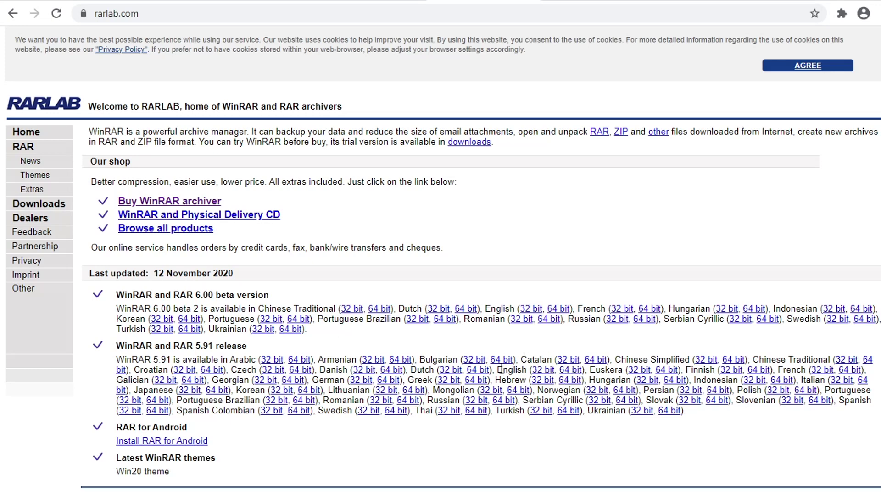
drag(500, 370, 591, 370)
click(596, 370)
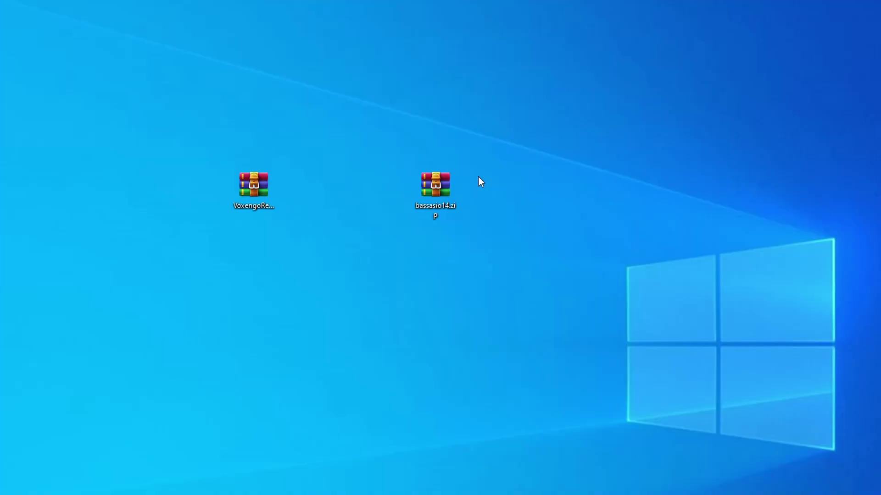
Extract bassasio14.zip to bassasio14\ and copy x64\bassasio.dll.
click(437, 186)
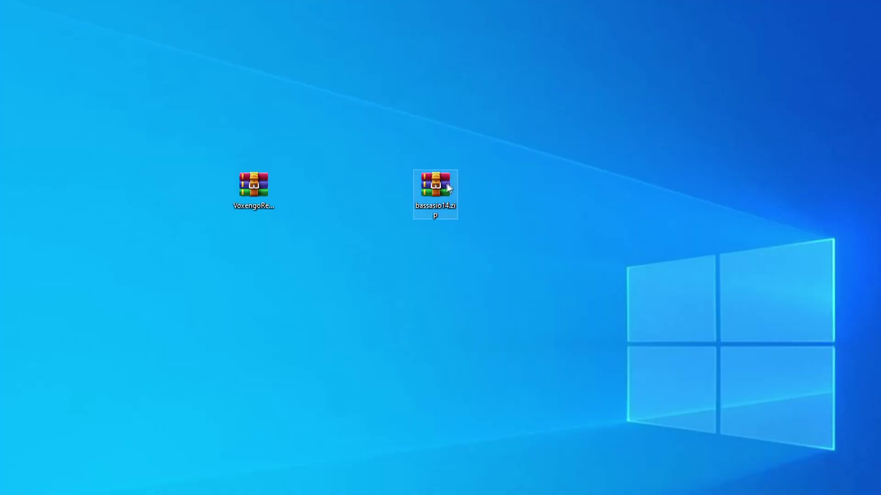
right_click(439, 184)
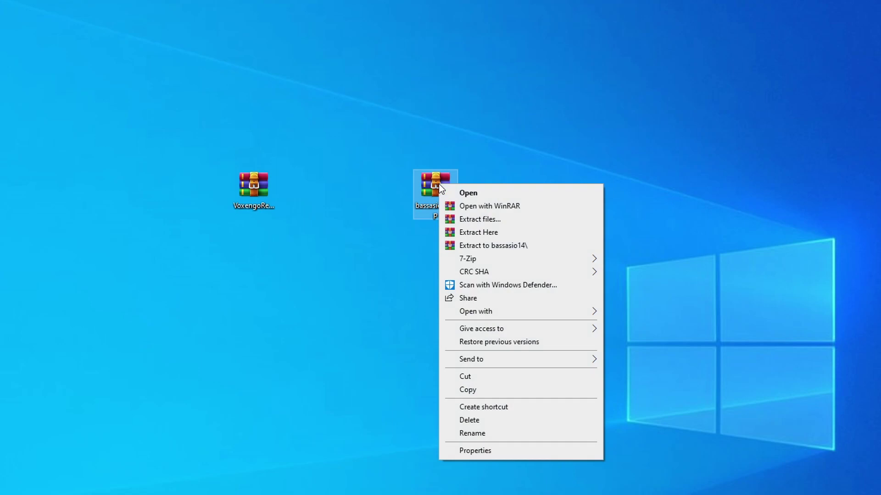
click(543, 248)
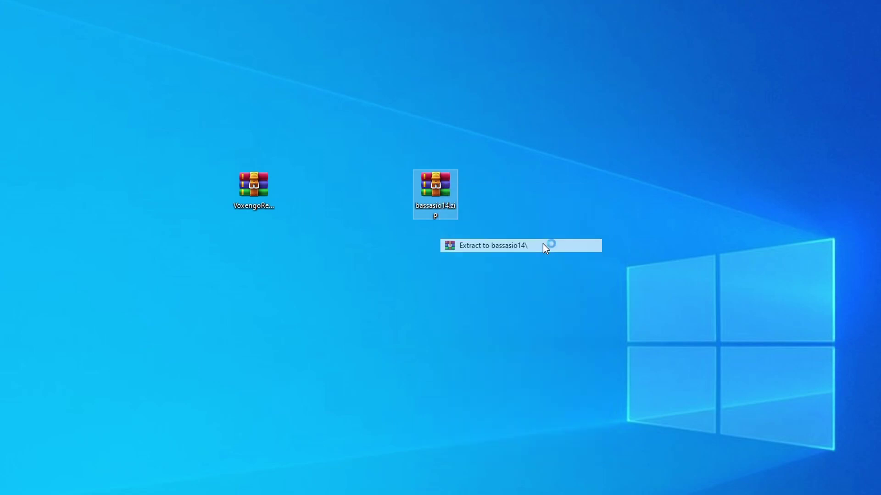
double_click(495, 180)
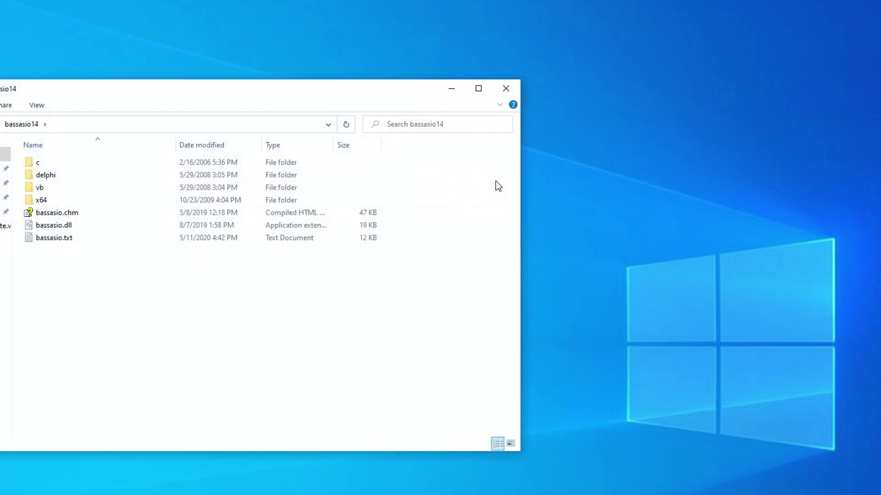
click(379, 187)
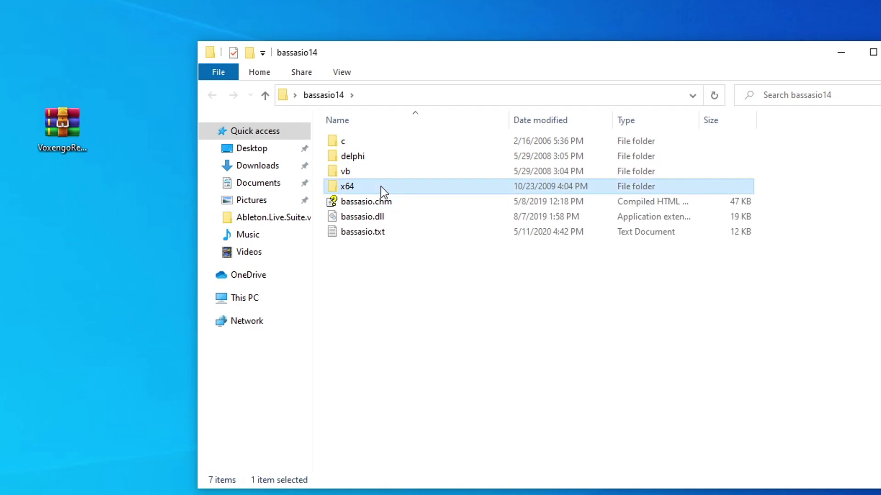
double_click(381, 185)
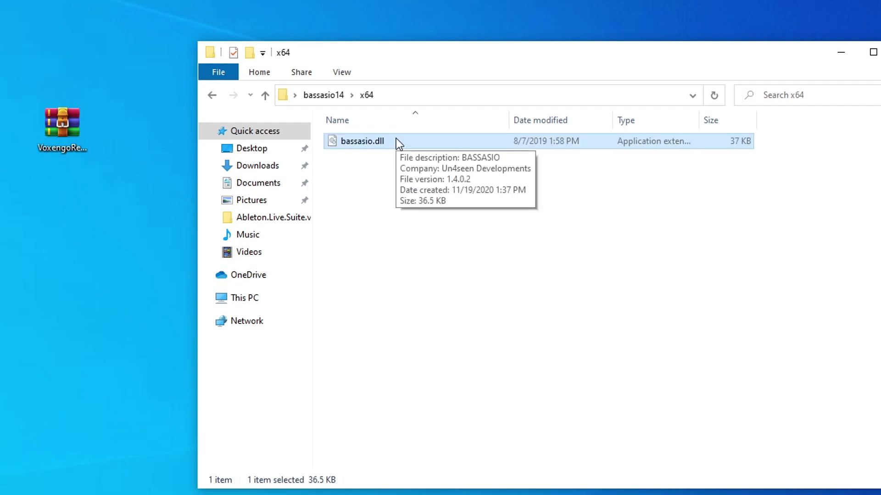
right_click(395, 138)
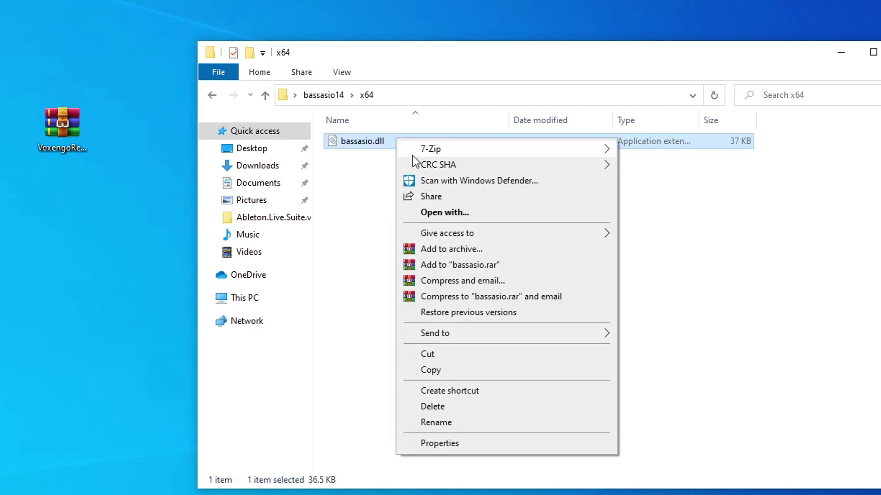
click(447, 369)
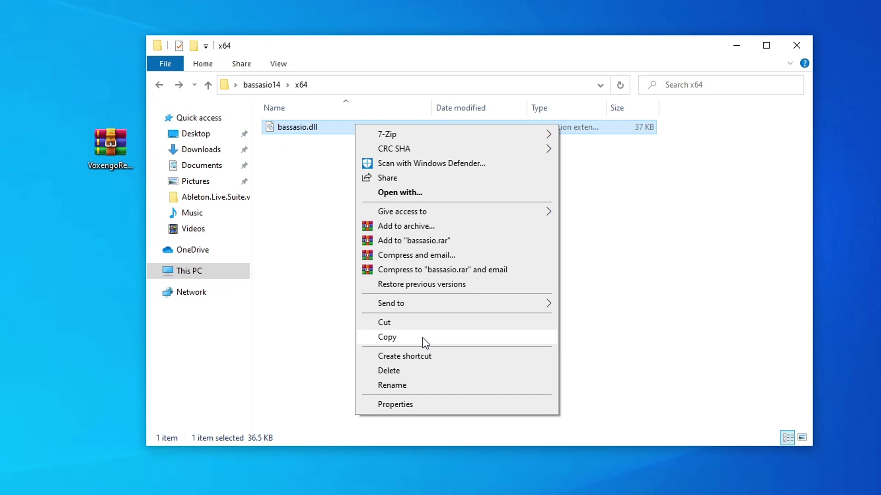
click(423, 338)
Paste bassasio.dll into C:\Program Files\obs-studio\obs-plugins\64bit.
click(185, 272)
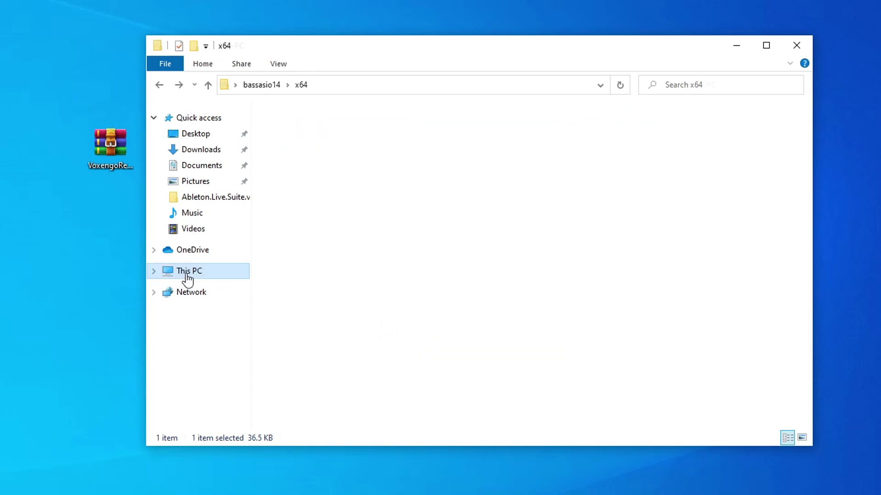
click(370, 275)
double_click(370, 275)
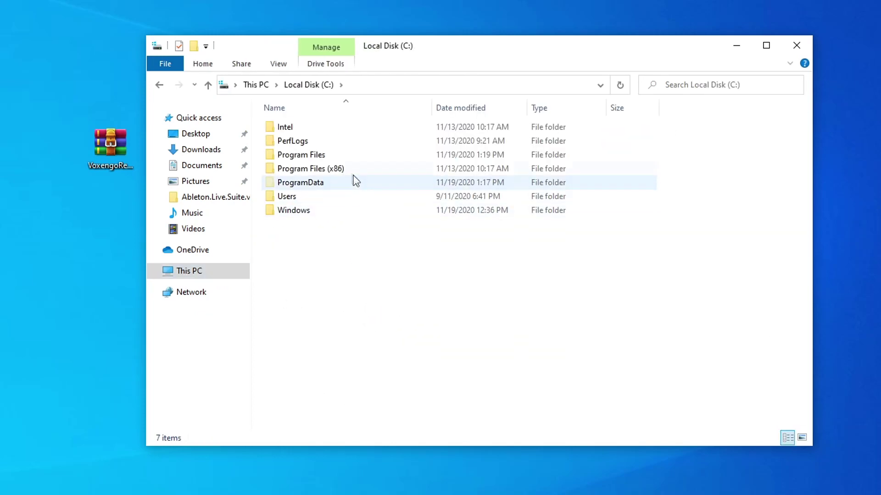
double_click(348, 155)
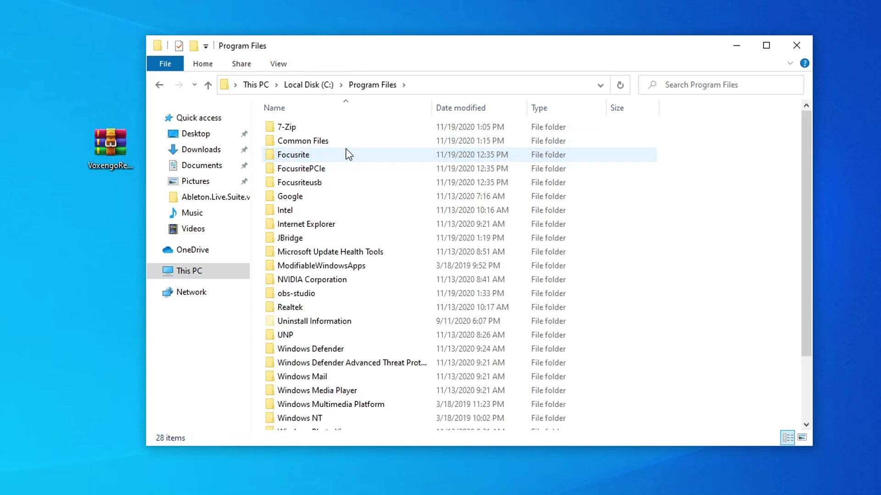
double_click(328, 296)
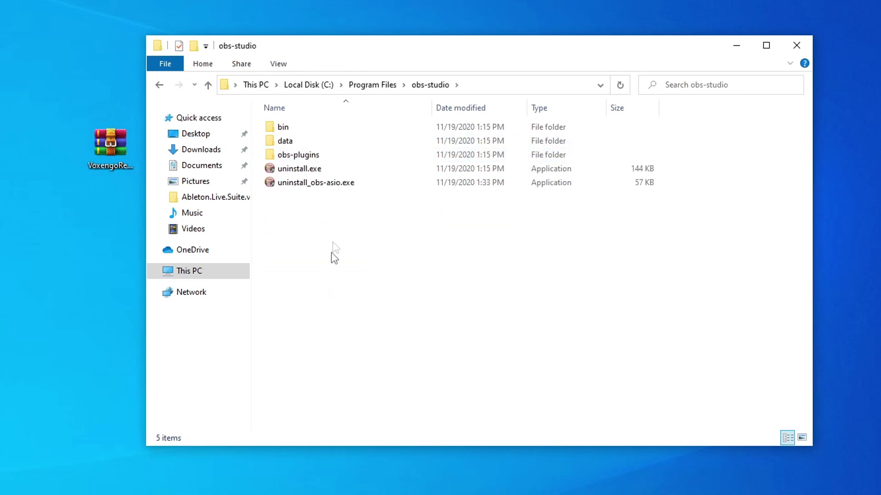
double_click(347, 153)
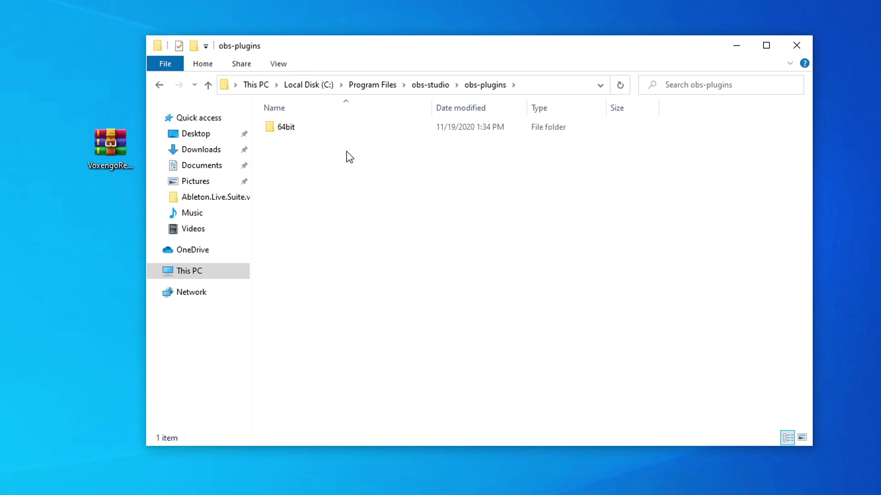
double_click(336, 130)
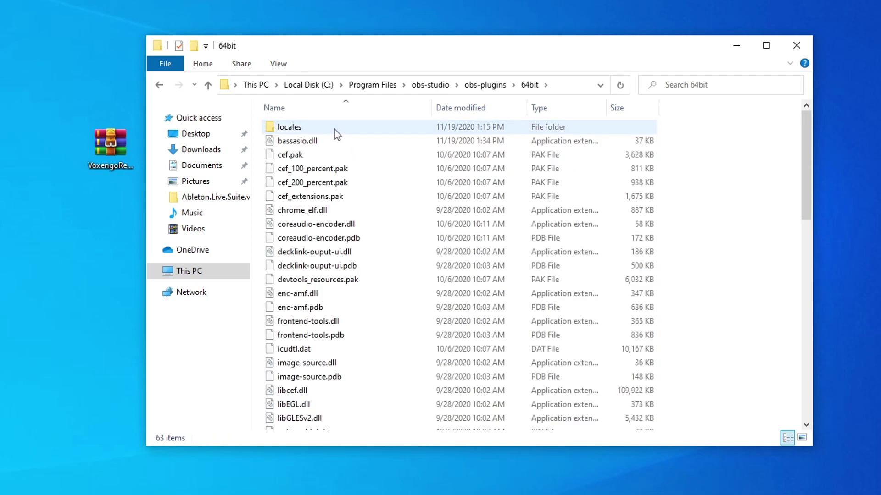
right_click(699, 162)
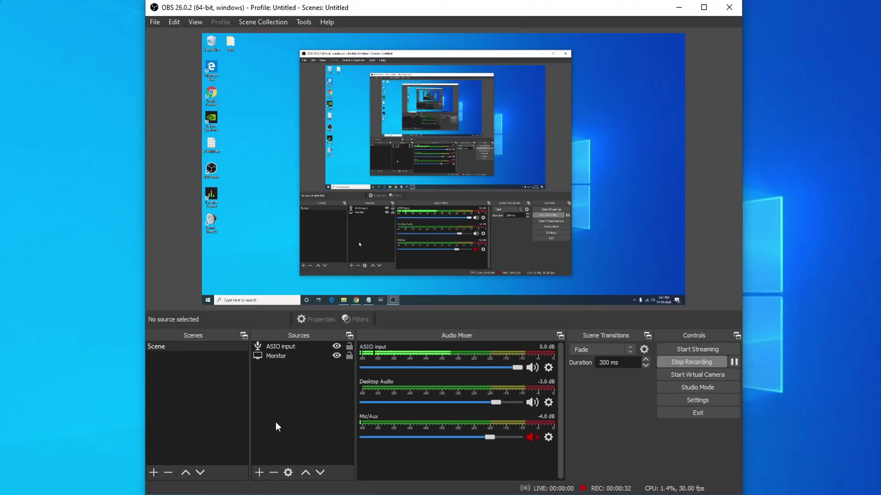
Add an ASIO input source named 'Test ASIO' and select Focusrite USB ASIO as its device.
click(258, 472)
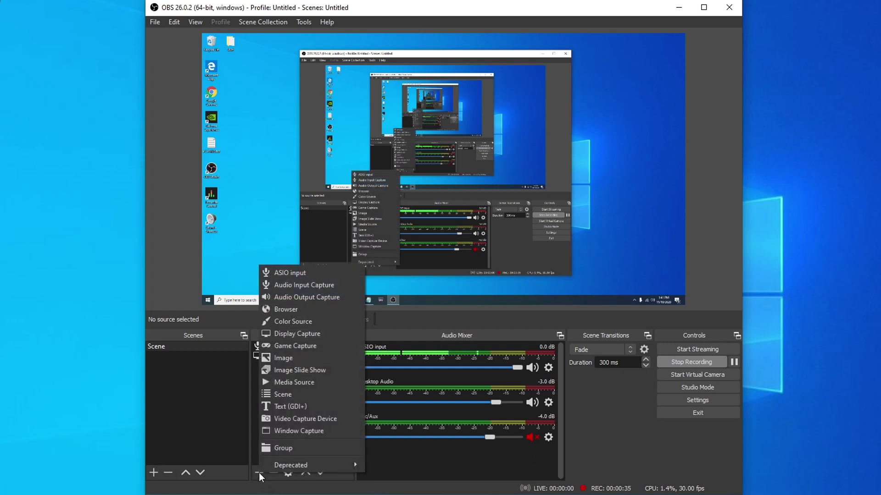
click(317, 274)
text(Test ASIO)
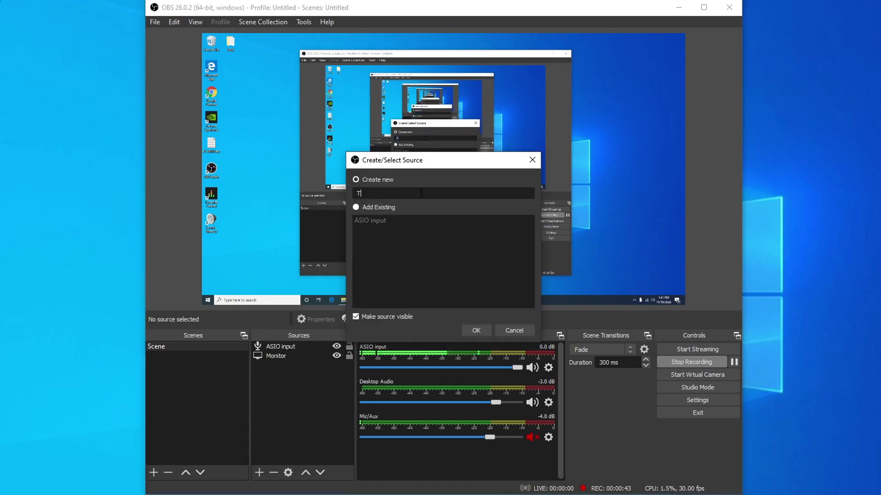
click(476, 330)
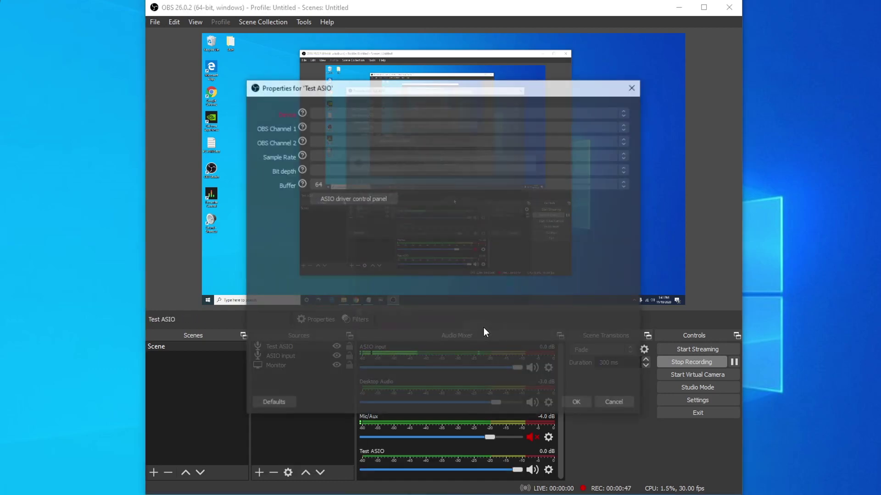
click(485, 113)
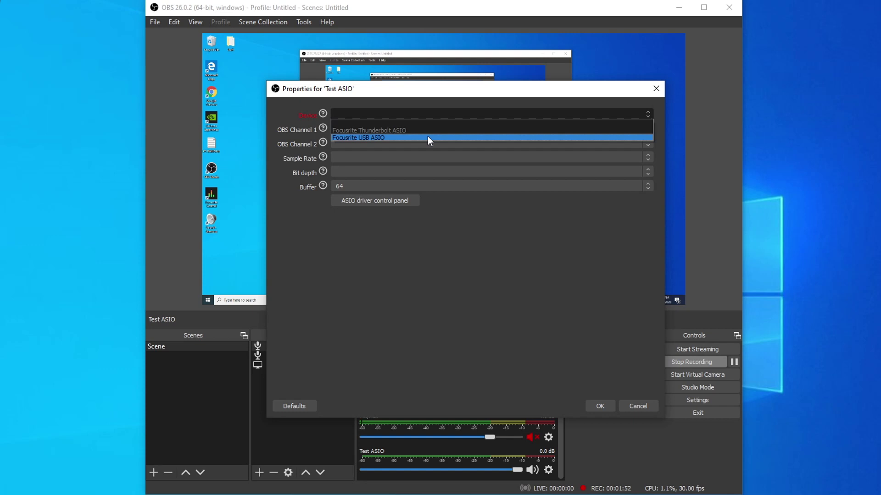
click(400, 135)
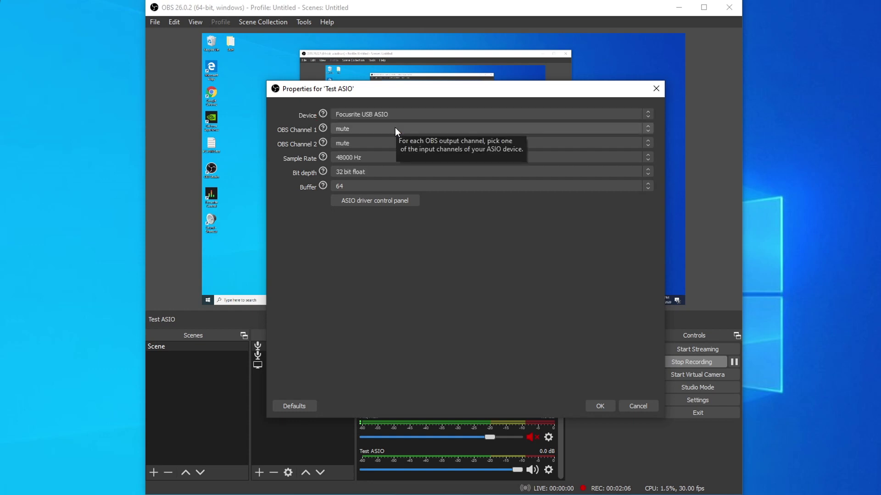
Keep Input 1 on OBS Channel 1 and review the ASIO buffer size choices.
click(395, 129)
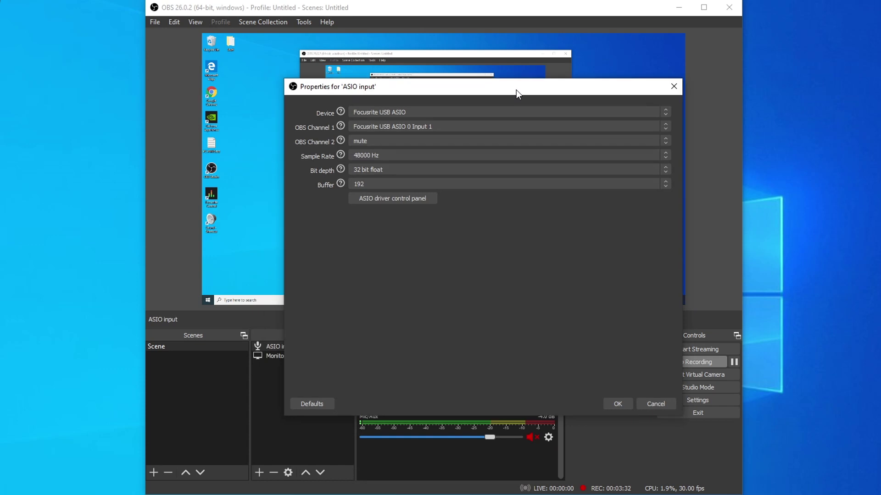
click(469, 127)
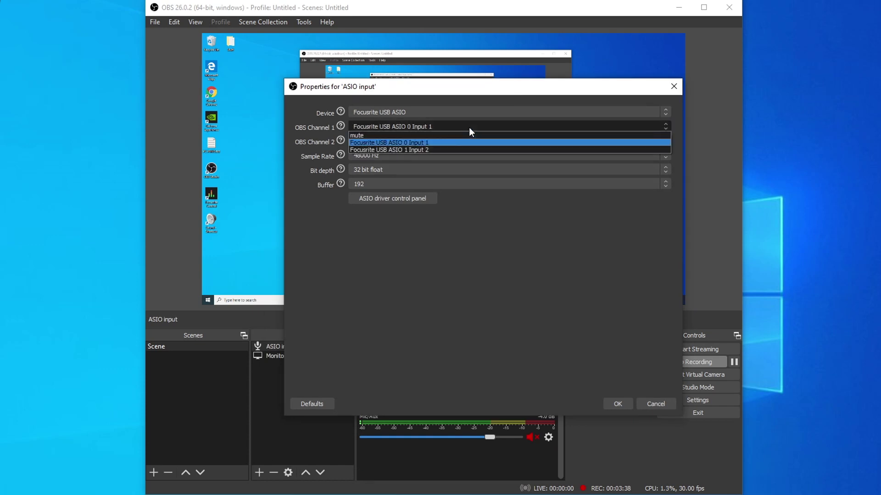
click(436, 143)
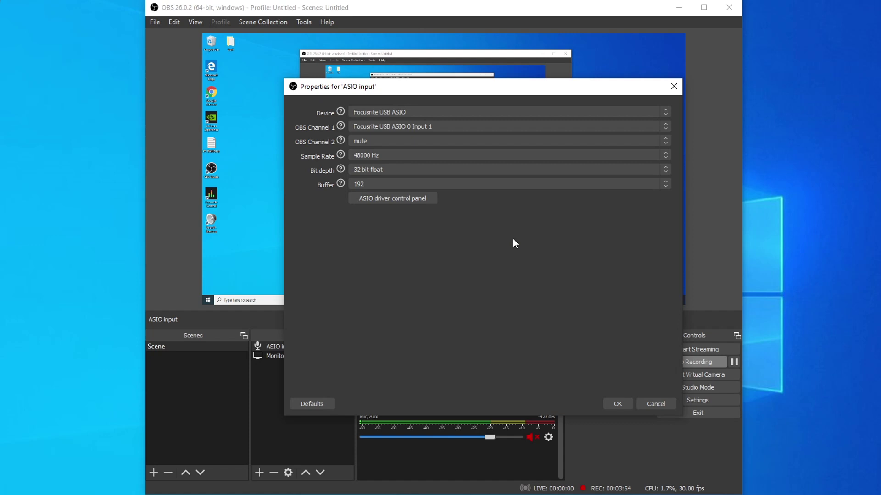
click(496, 184)
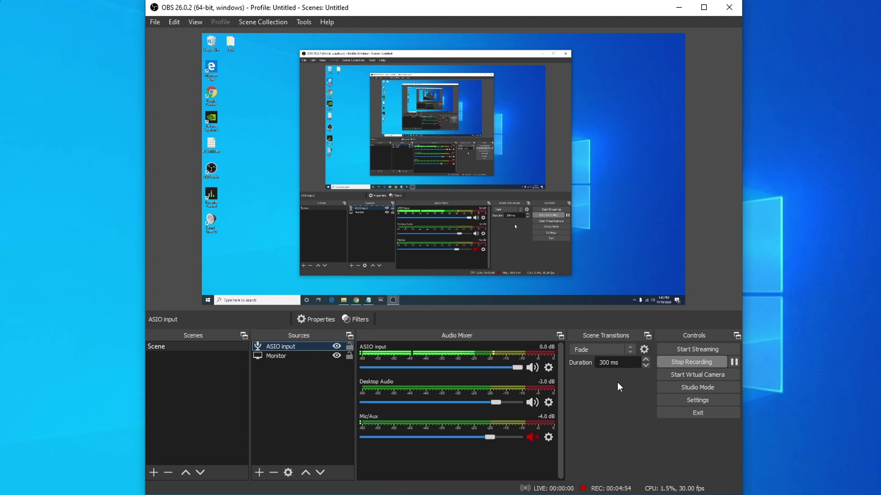
Open Advanced Audio Properties from the ASIO input's mixer gear menu.
click(548, 368)
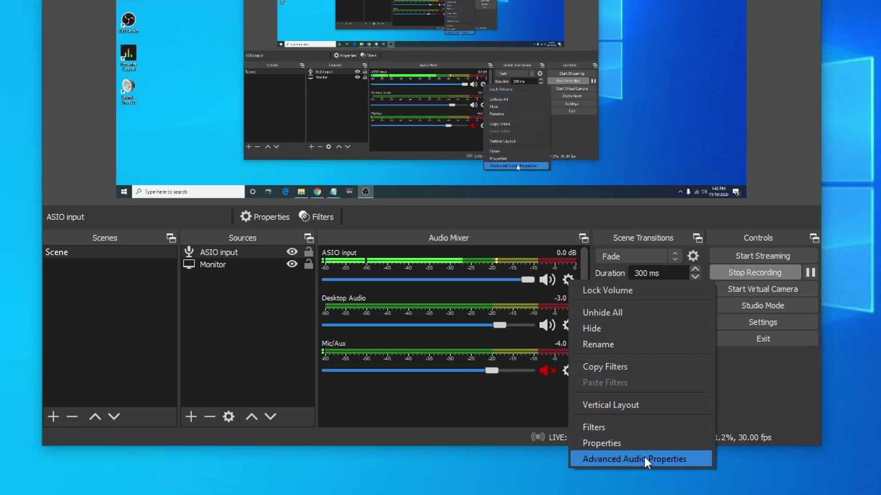
click(681, 459)
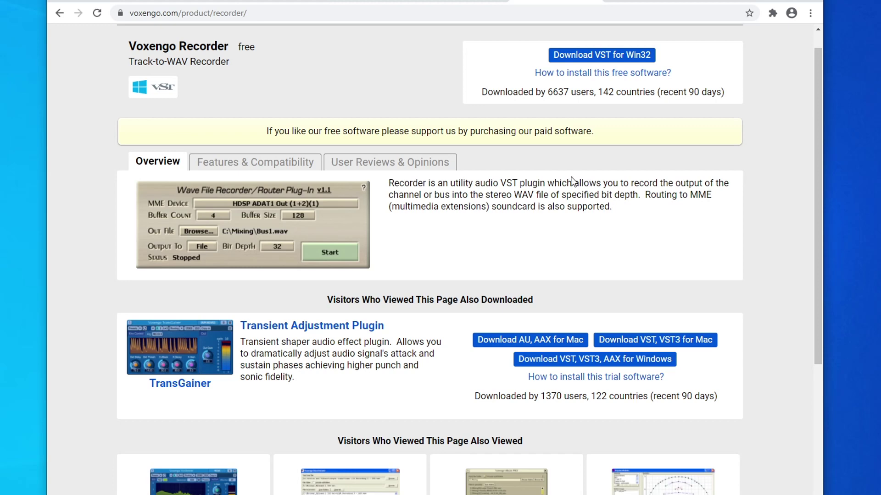
Read Voxengo Recorder's Windows XP compatibility and bridging notes, then return to Overview.
click(281, 164)
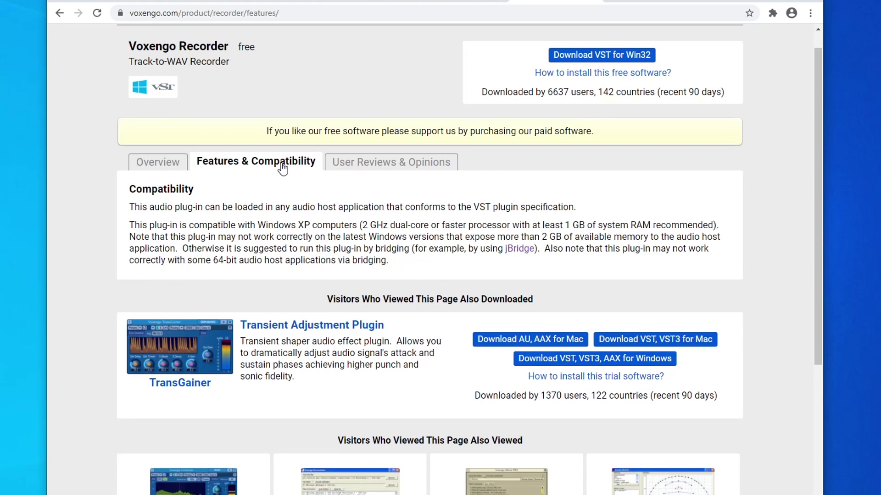
drag(130, 224, 358, 229)
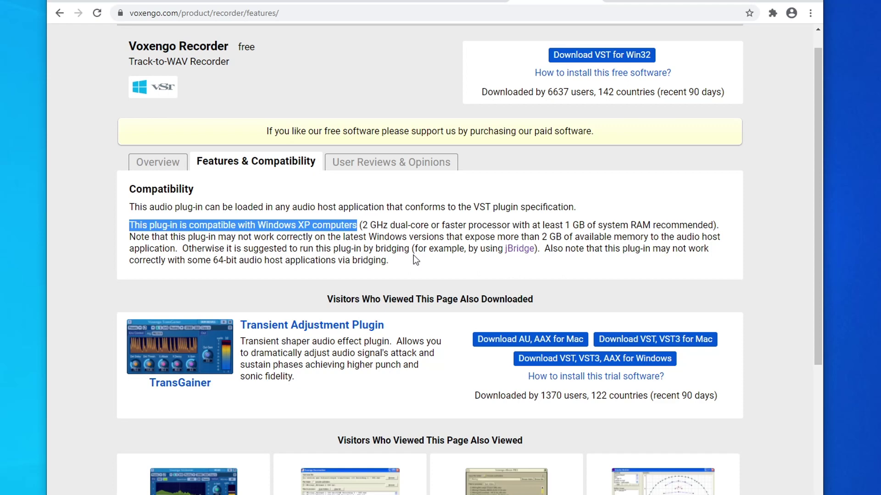
drag(182, 248, 423, 265)
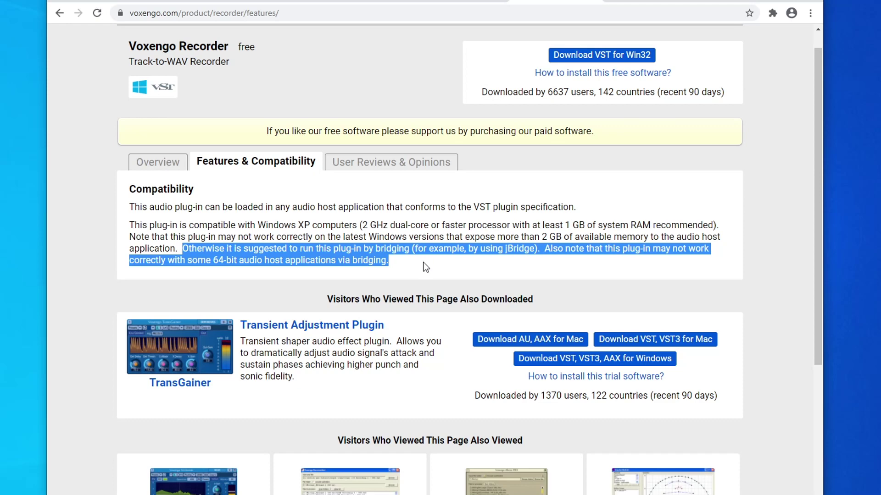
click(423, 267)
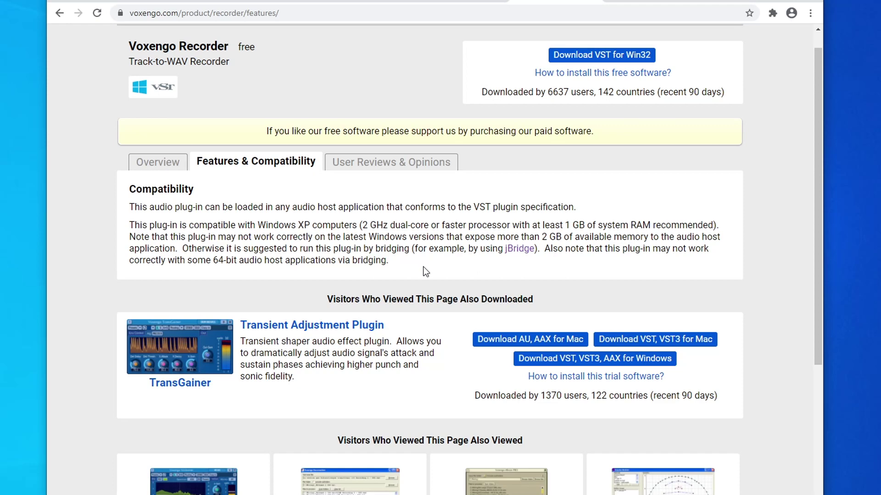
key(alt+Left)
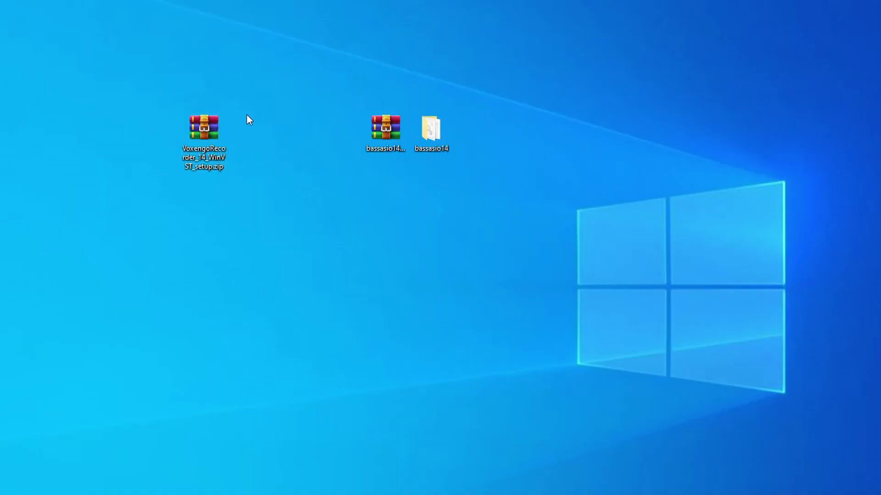
Extract VoxengoRecorder_14_WinVST_setup.zip and check VoxengoRecorder.dll in C:\VST Plugins.
right_click(208, 123)
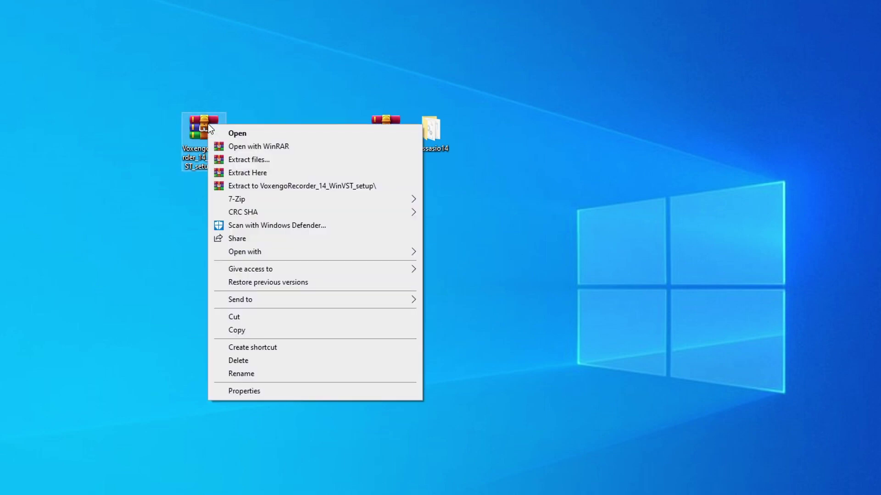
click(275, 192)
drag(487, 37, 395, 79)
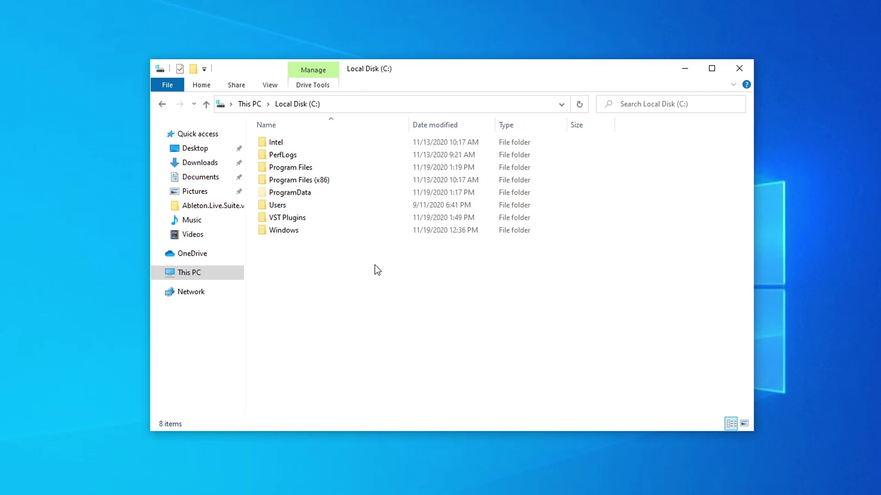
double_click(324, 218)
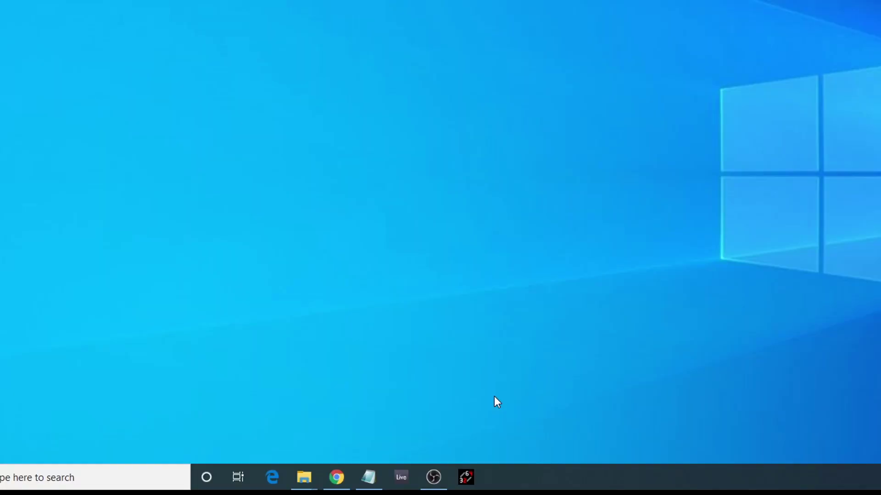
Run jBridger as administrator, pick a 64-bit host, and create bridging files in a chosen folder.
right_click(466, 478)
right_click(465, 428)
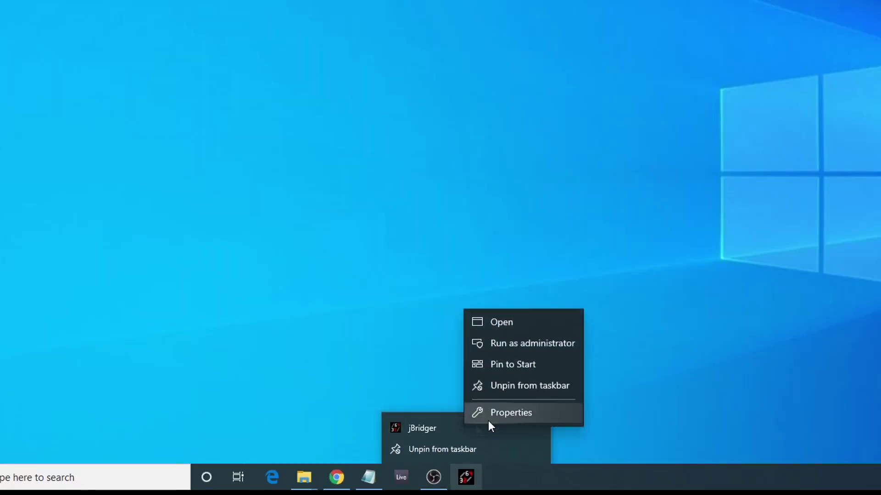
click(528, 343)
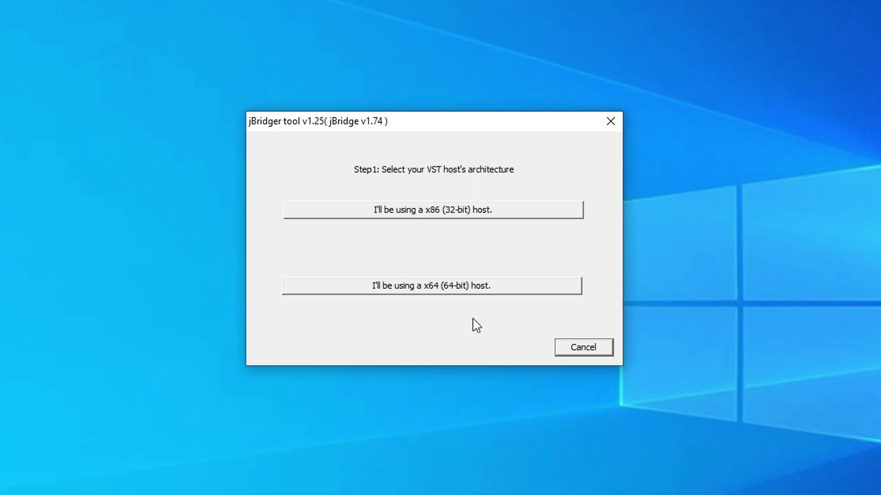
click(501, 290)
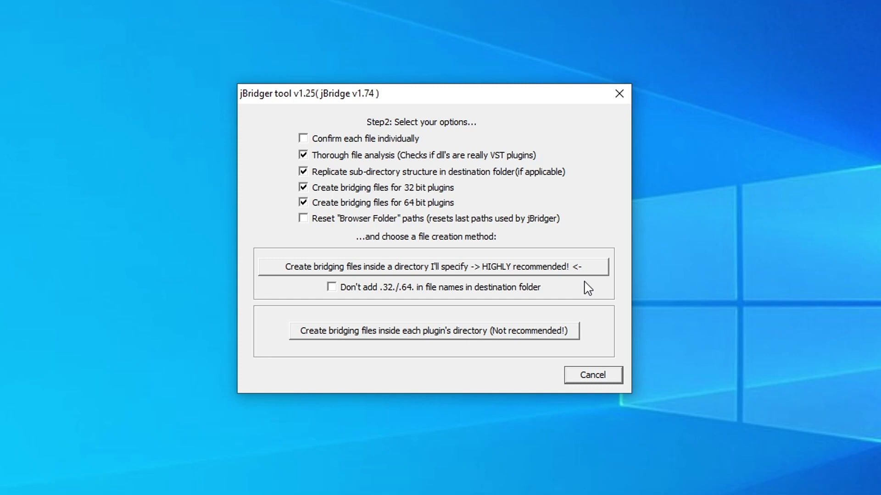
click(576, 268)
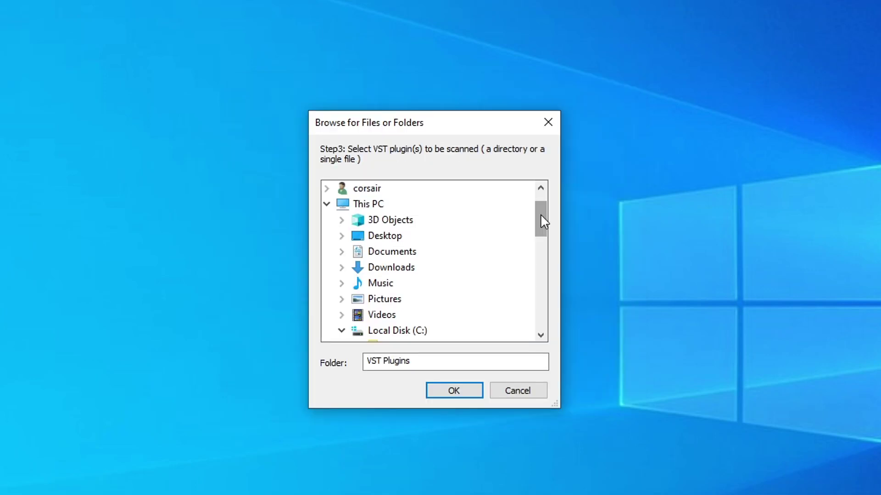
In jBridger, pick the VST Plugins folder containing VoxengoRecorder.dll as the folder to scan.
drag(540, 214, 538, 255)
double_click(402, 267)
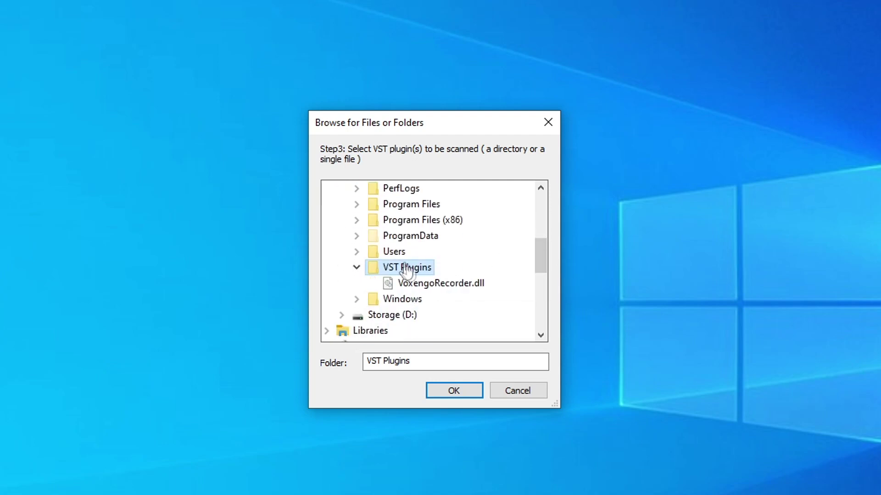
click(448, 397)
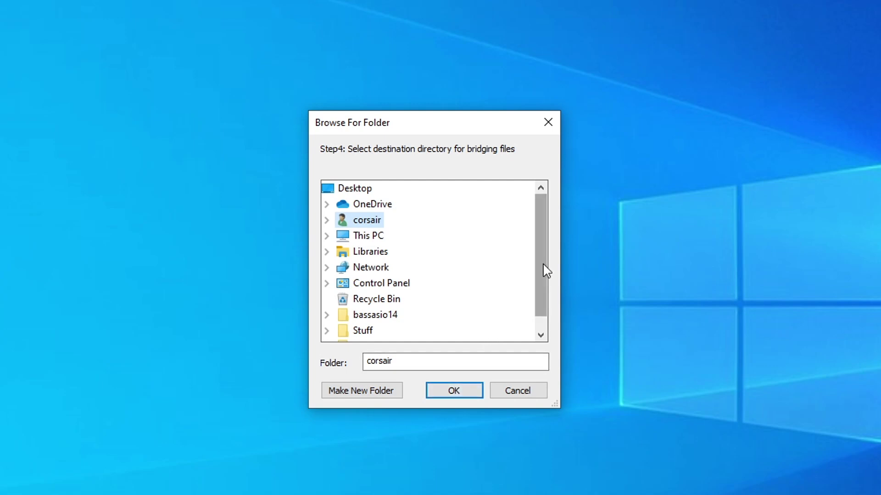
Create a 'Bridged' folder in C:\VST Plugins and bridge the plug-in into it.
click(326, 236)
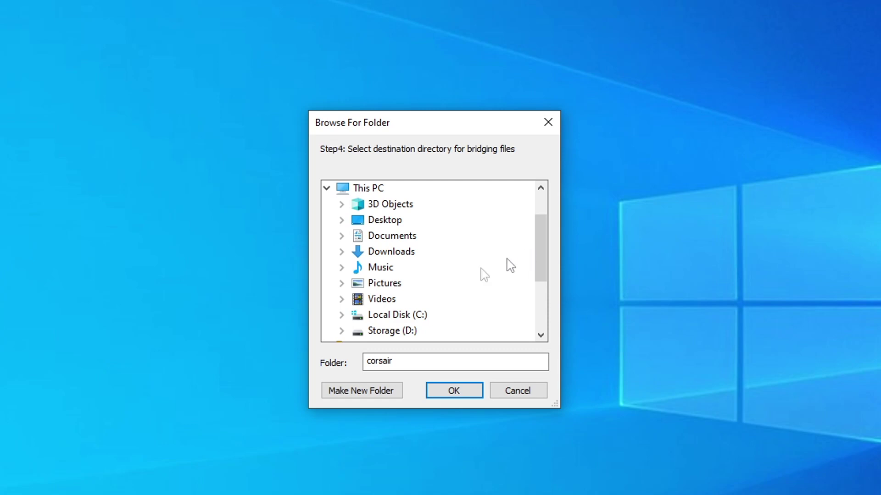
click(342, 314)
click(392, 315)
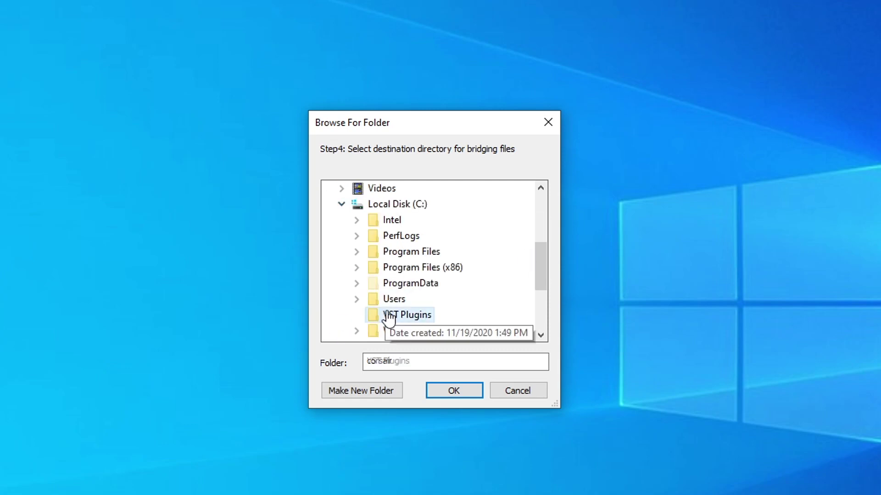
click(372, 391)
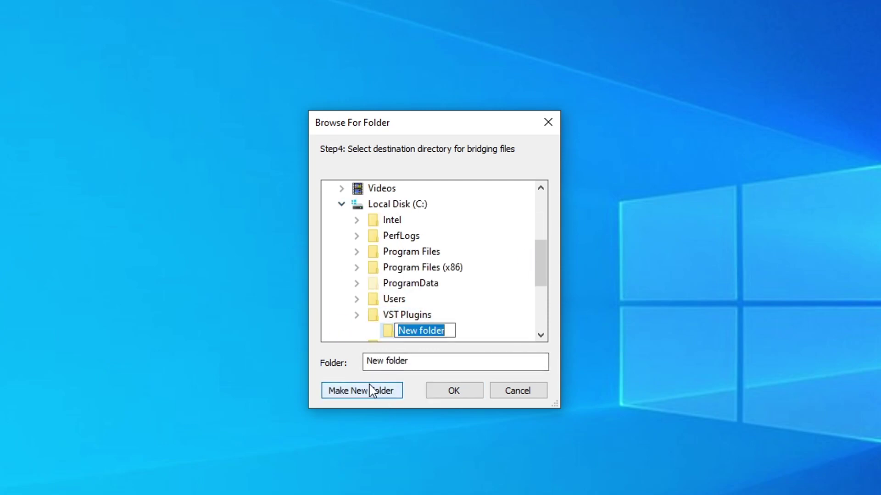
text(Bridged)
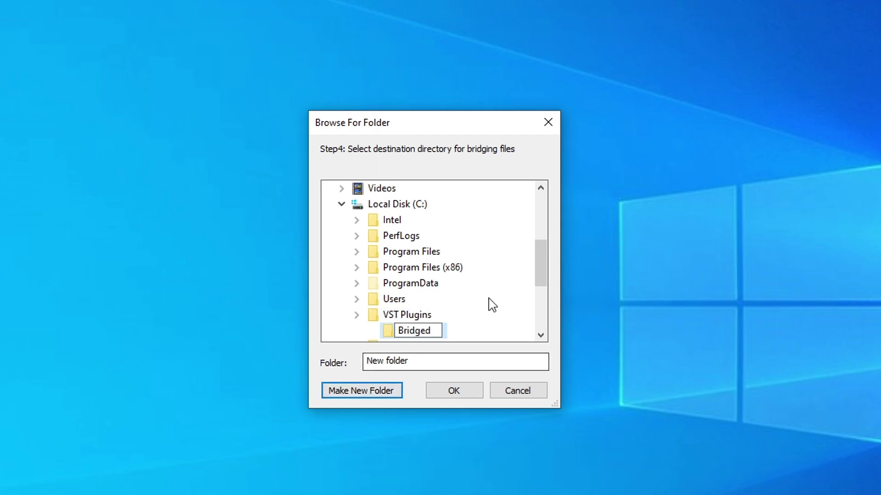
key(Return)
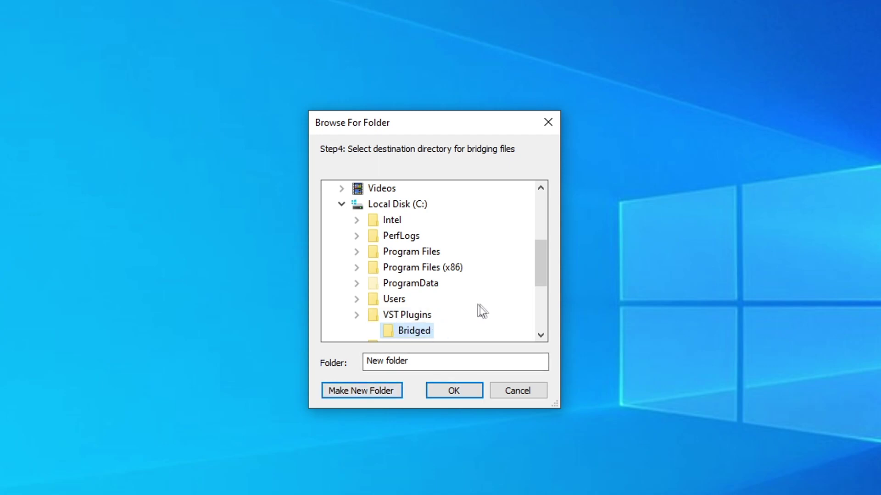
click(456, 392)
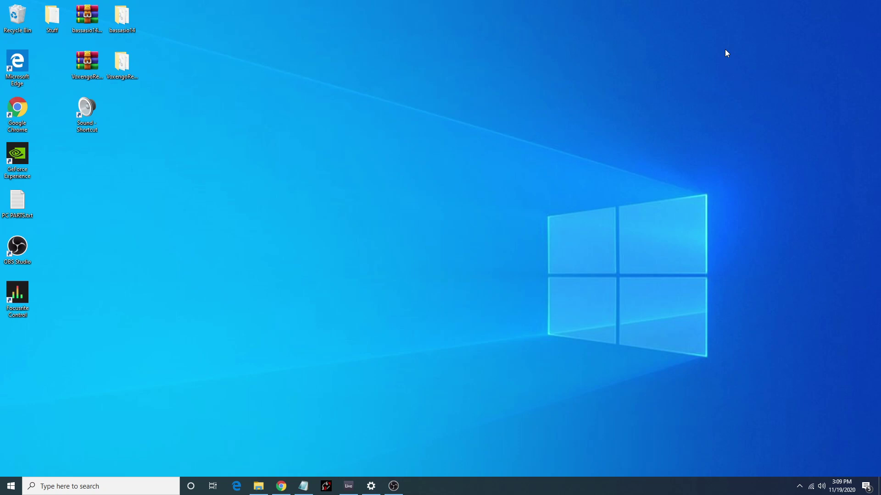
Search Start for 'sound' and open the System > Sound settings page.
key(super)
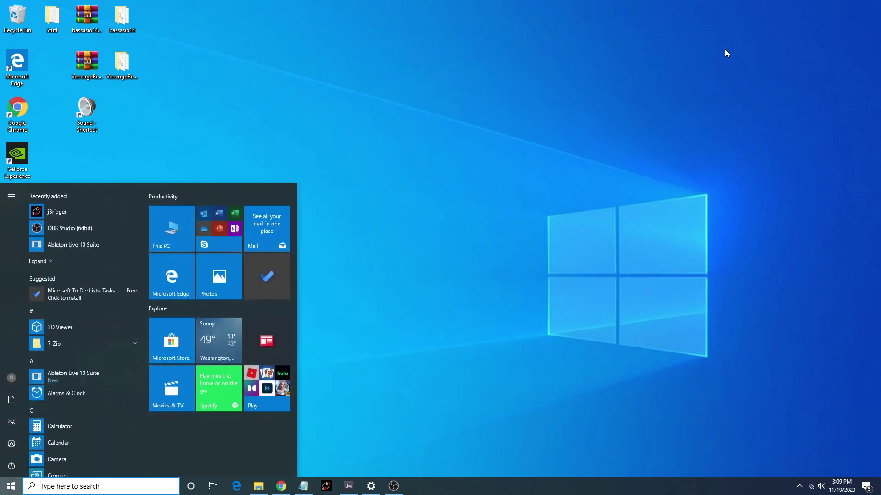
text(sound)
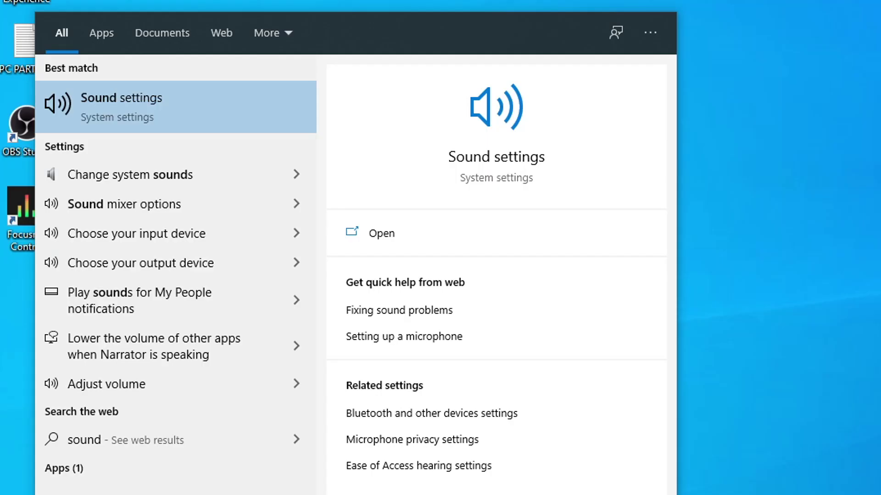
click(195, 110)
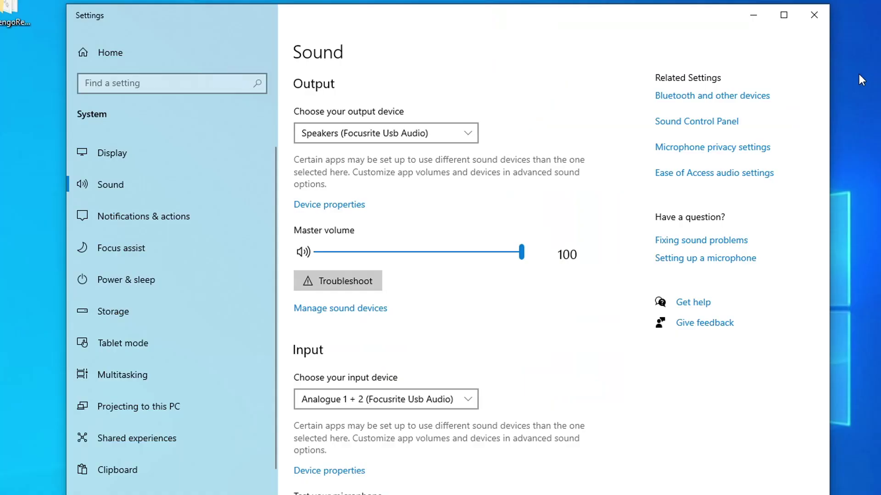
In the classic Sound Control Panel, select the Focusrite speakers, then Realtek Digital Output.
click(696, 122)
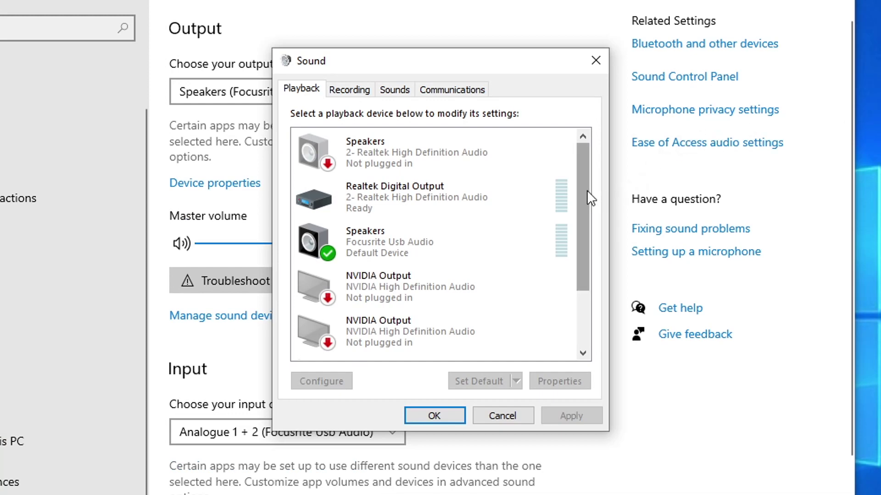
mouse_move(585, 189)
mouse_down()
mouse_move(588, 302)
mouse_move(579, 177)
mouse_up()
click(517, 235)
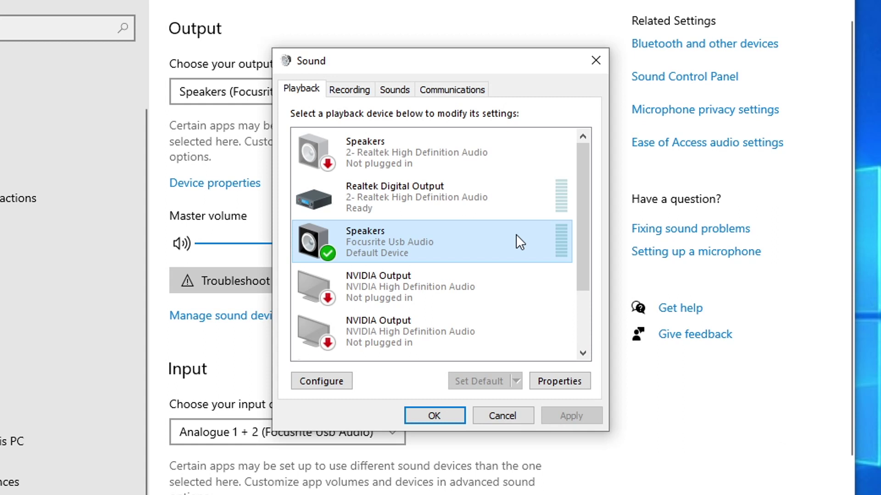
click(510, 191)
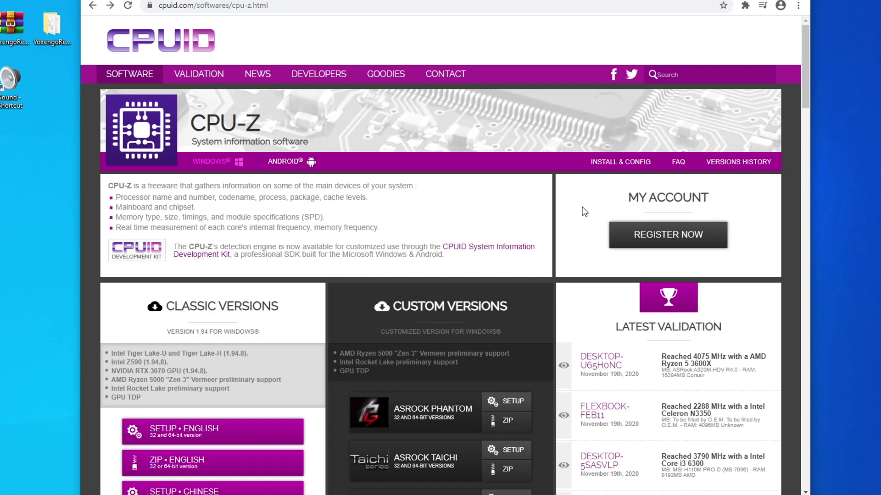
Download the English CPU-Z zip and extract it to a cpu-z_1.94-en folder.
scroll(584, 212, down, 4)
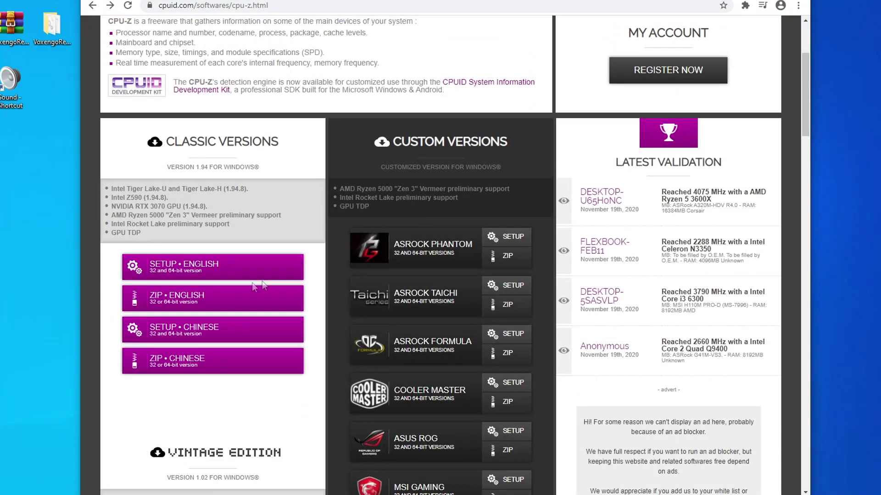
click(222, 301)
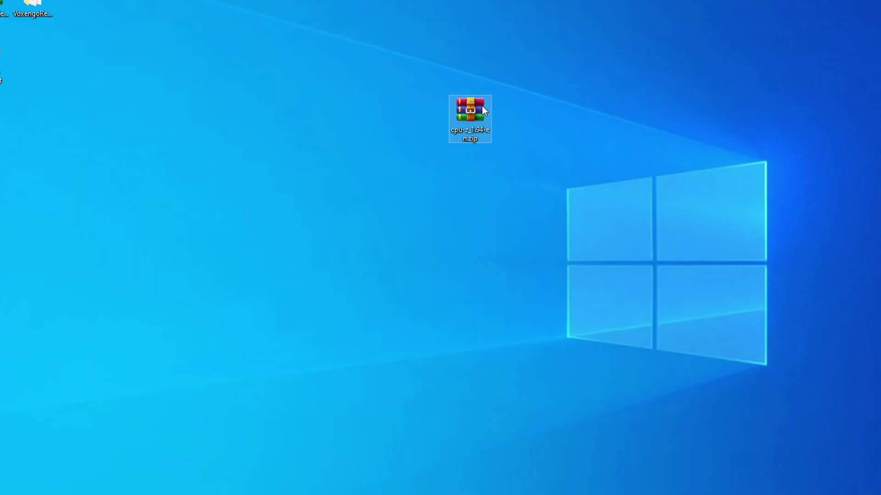
right_click(481, 105)
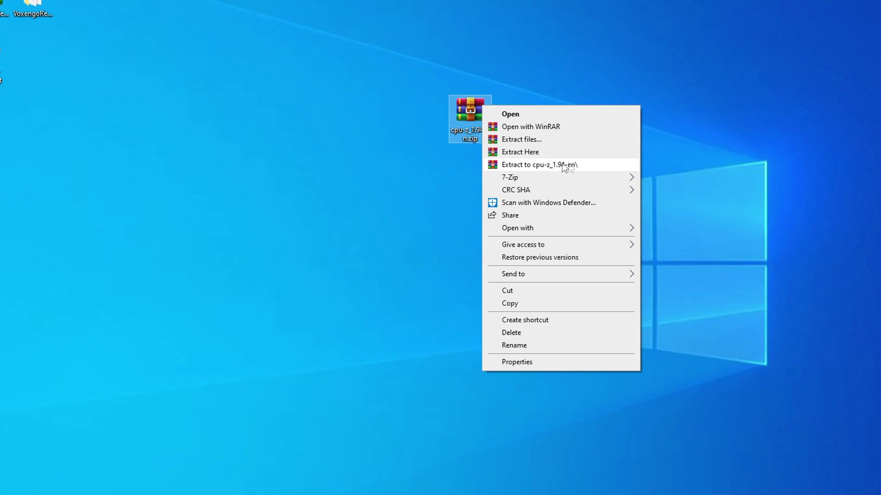
click(572, 167)
Run cpuz_x64.exe and view the Mainboard tab showing the MSI X299 SLI PLUS.
double_click(433, 110)
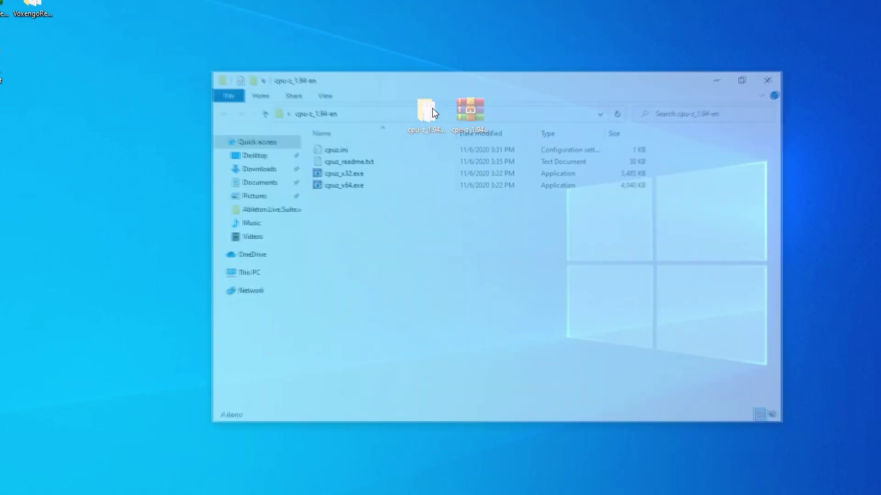
click(361, 186)
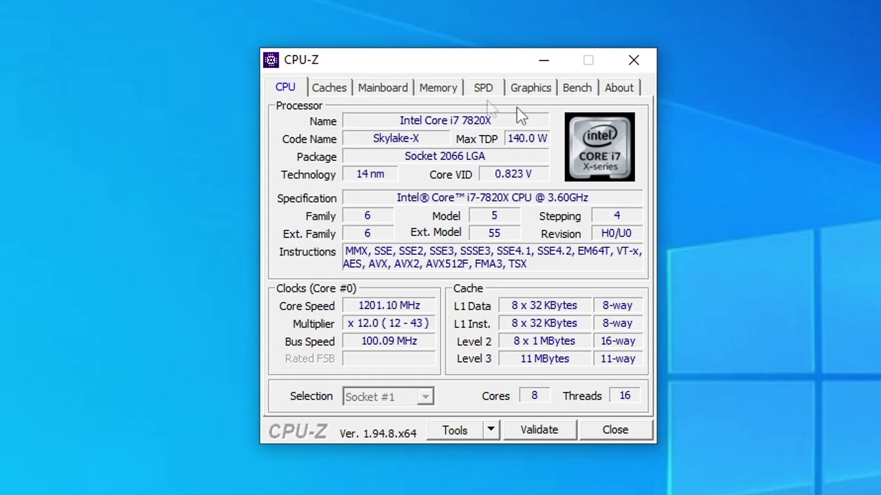
click(373, 86)
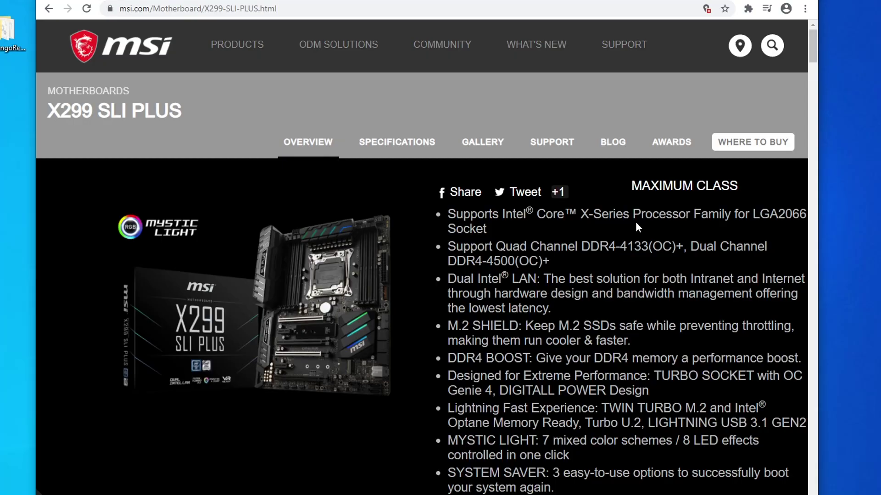
On msi.com, list X299 SLI PLUS Win10 64 On-Board Audio Drivers, finding Realtek HD Audio 6.0.1.8703.
click(546, 143)
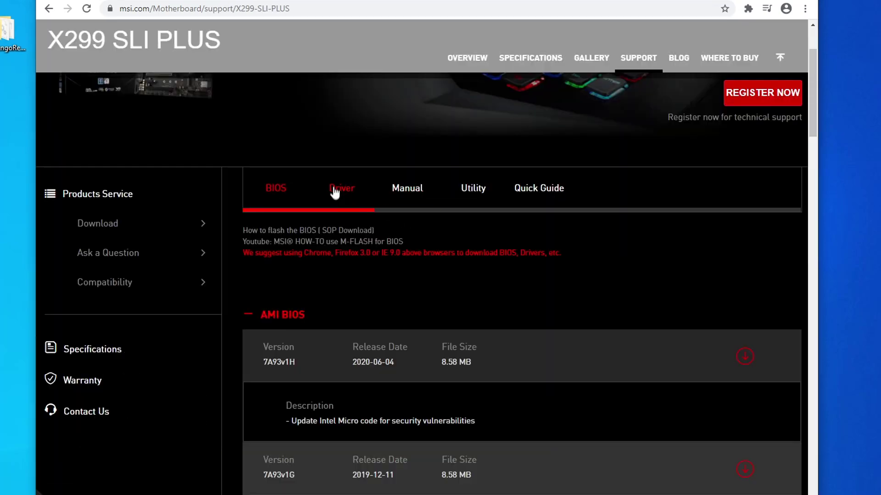
click(335, 189)
click(352, 272)
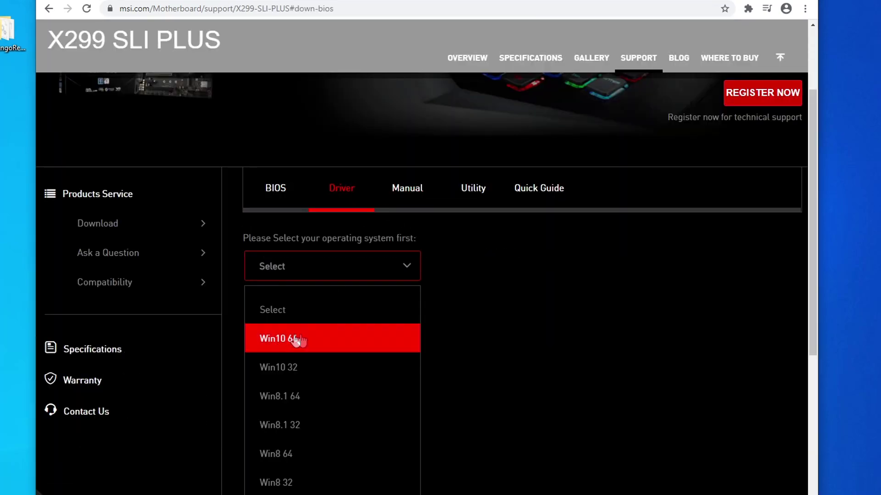
click(314, 340)
scroll(353, 325, down, 4)
click(321, 317)
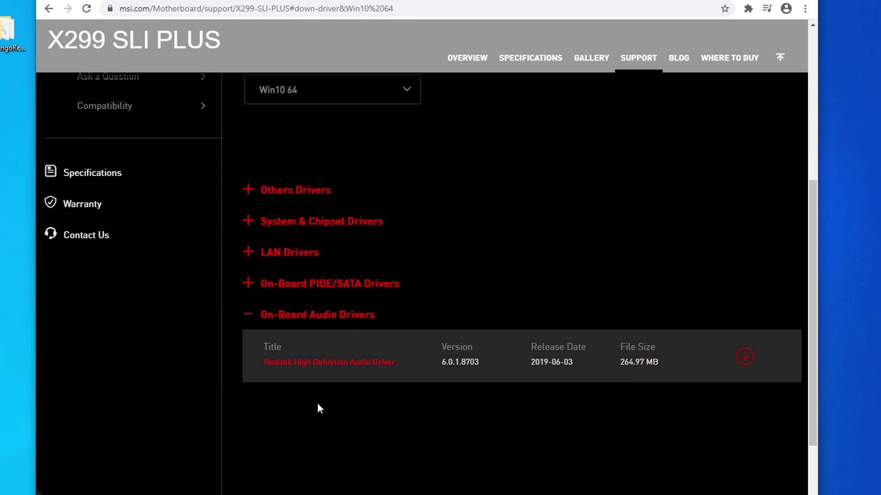
key(alt+Tab)
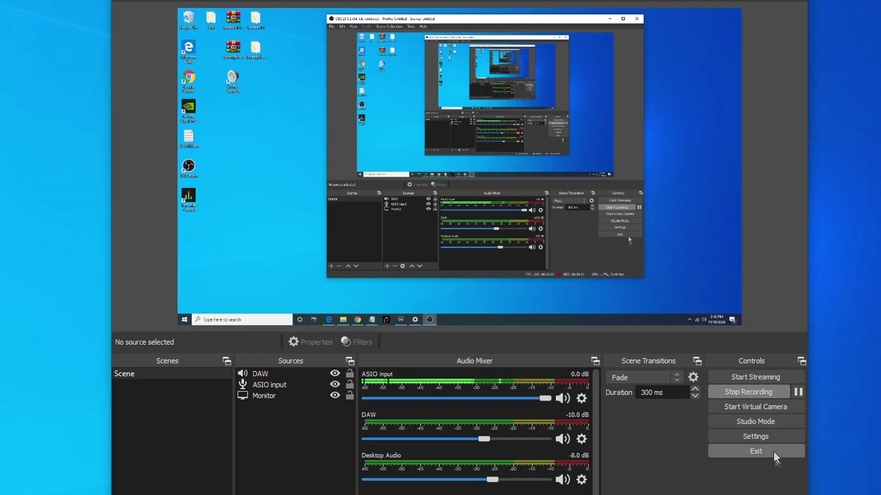
In OBS Settings > Audio, list the Desktop Audio devices, including Realtek Digital Output.
click(767, 435)
click(201, 145)
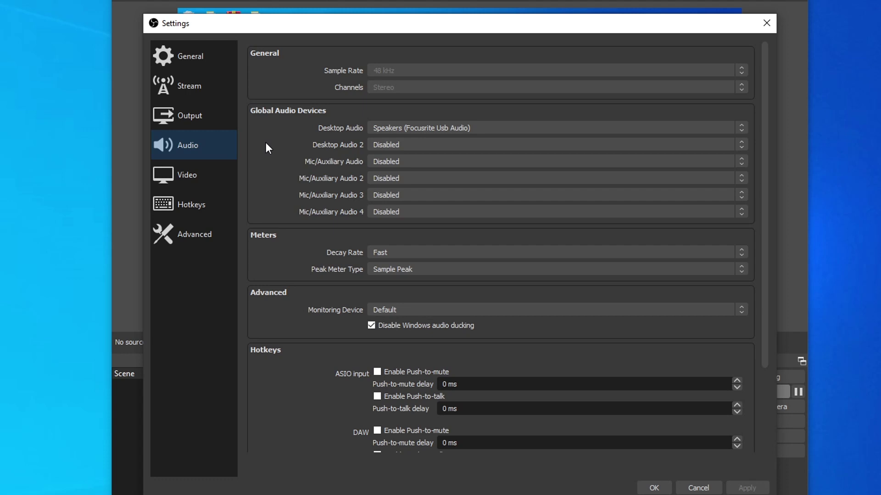
click(493, 124)
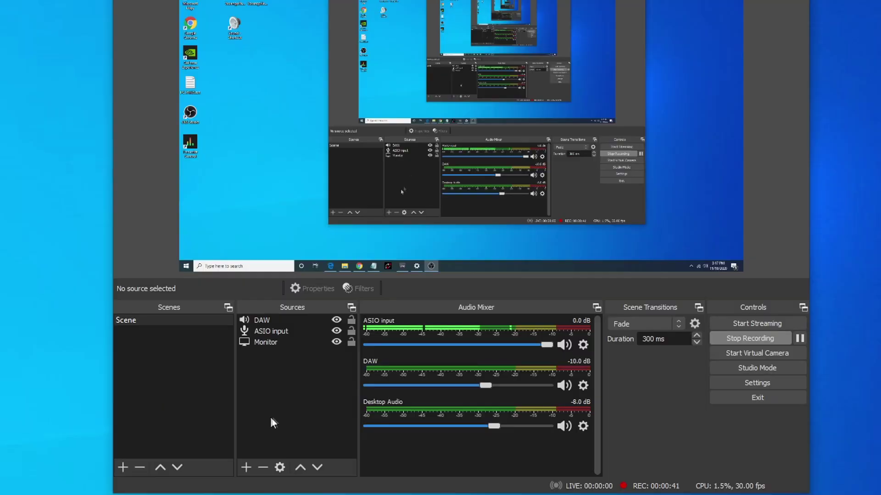
Add an Audio Output Capture source 'DAW' using the Realtek Digital Output device.
click(249, 467)
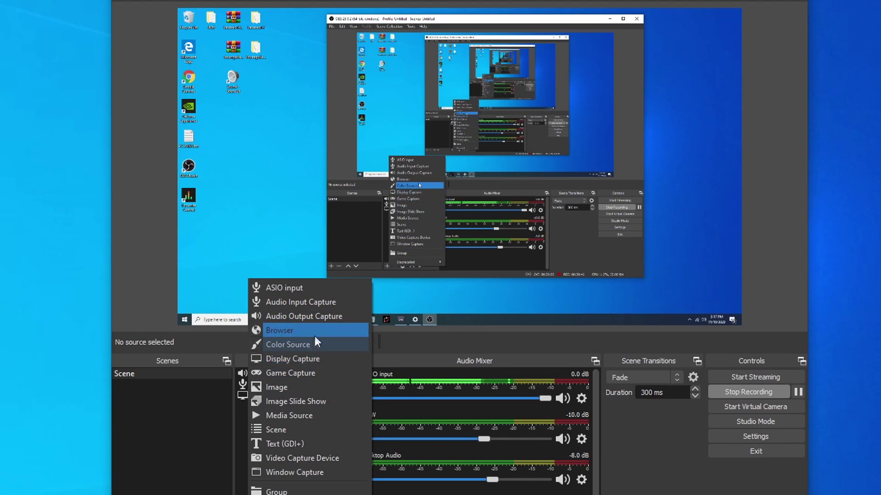
click(350, 317)
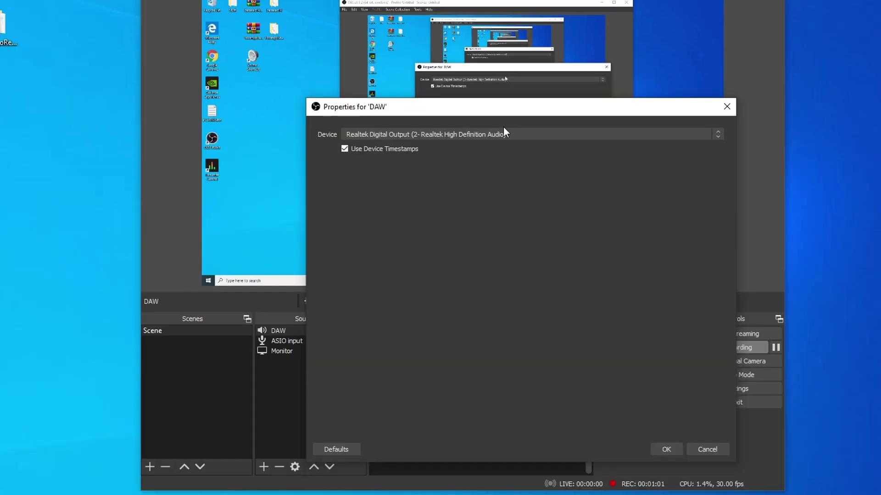
click(513, 133)
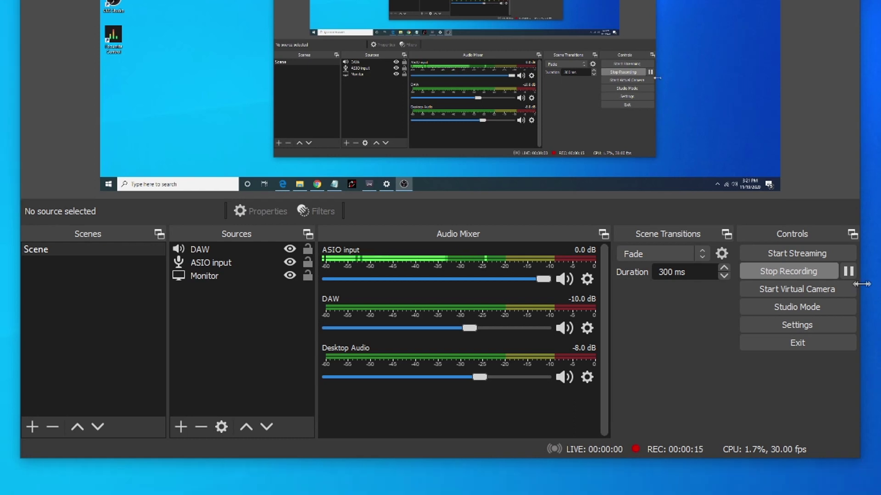
Select the DAW source and bring the Advanced Audio Properties dialog into view.
click(223, 248)
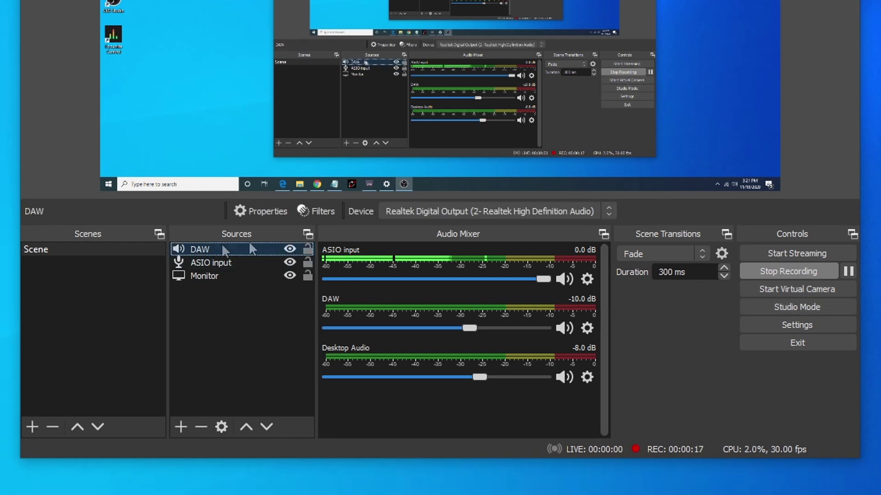
click(587, 278)
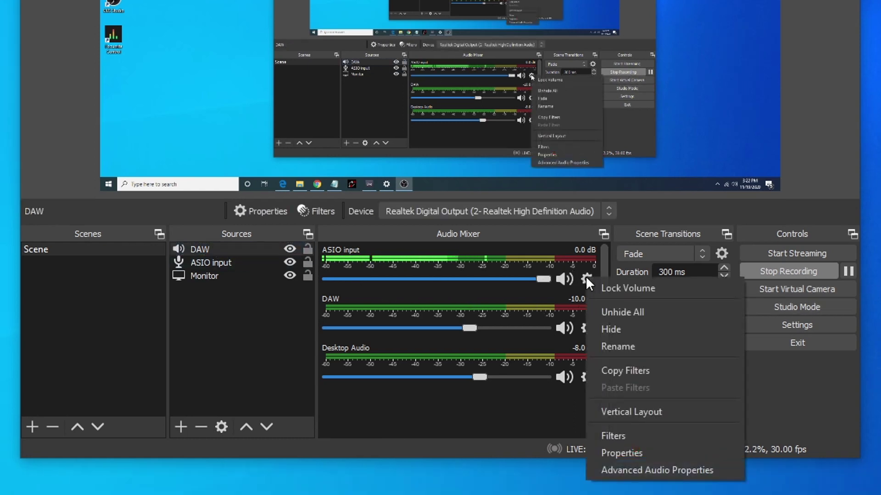
click(652, 471)
drag(523, 2, 539, 41)
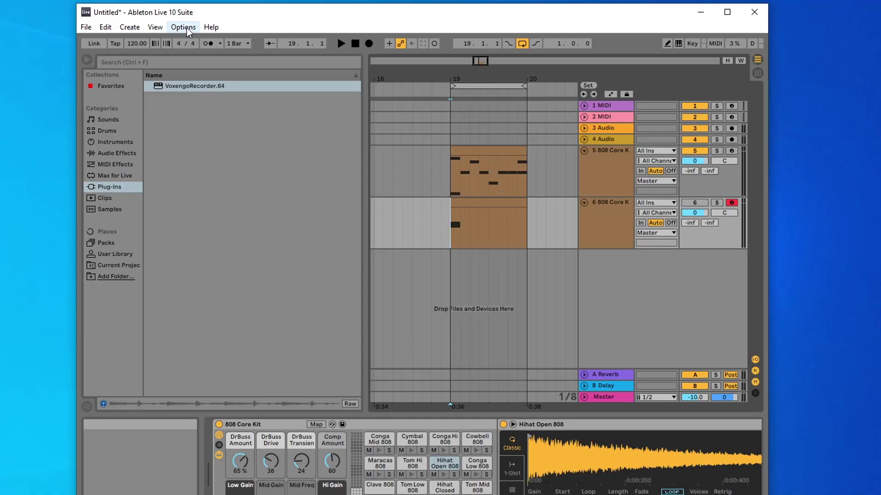
In Live's Preferences > Audio, keep Focusrite USB ASIO as the audio device.
click(186, 28)
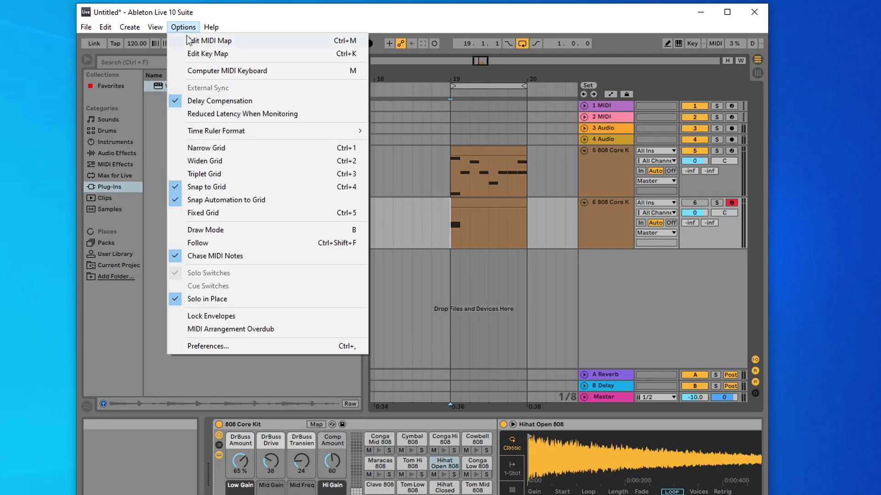
click(225, 349)
drag(442, 111, 451, 100)
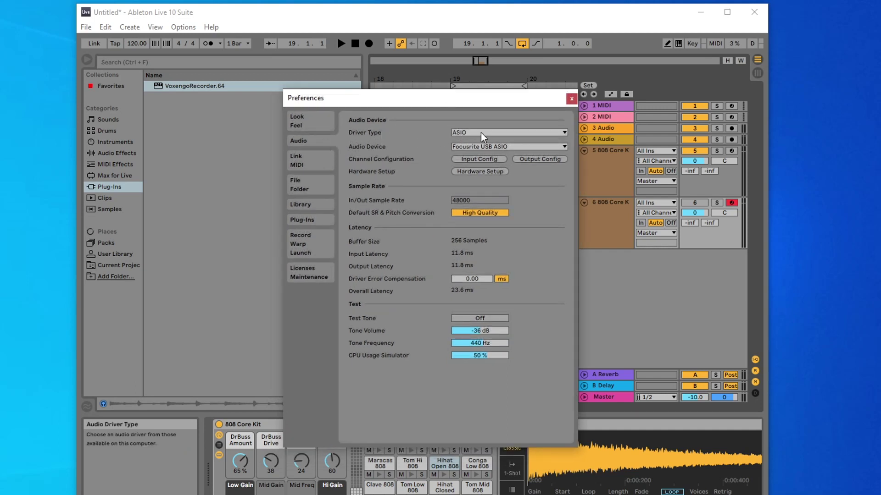
click(472, 147)
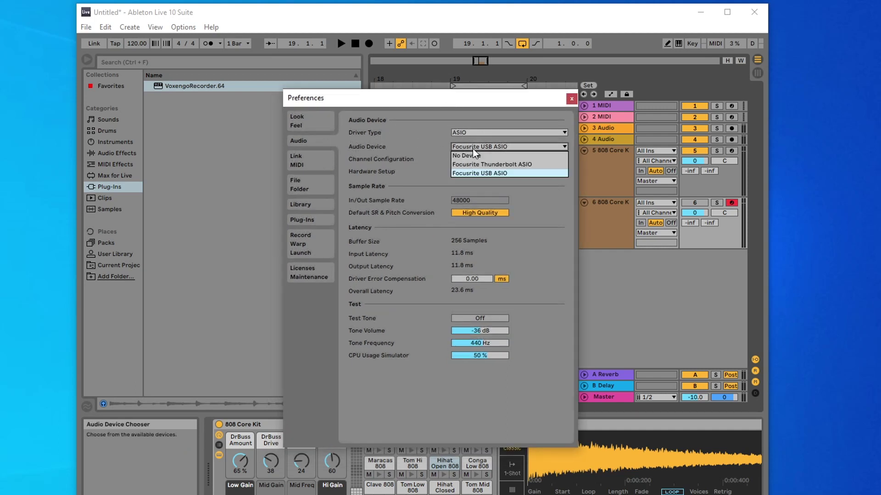
click(409, 135)
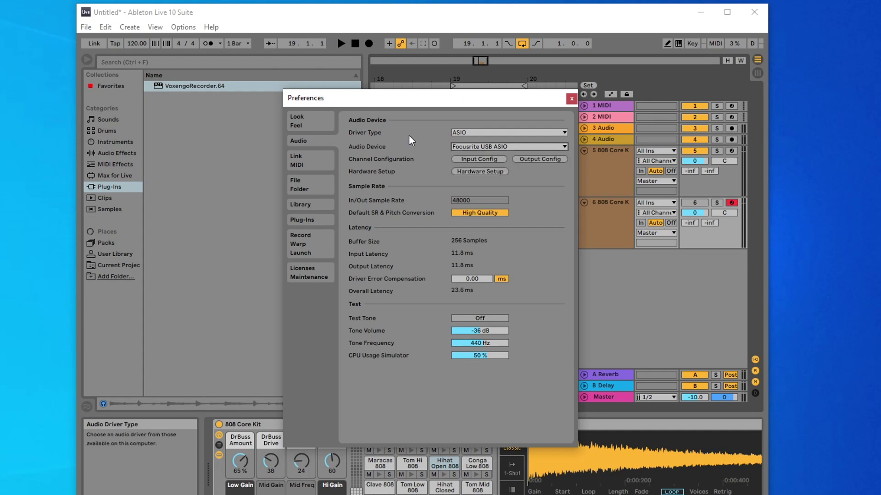
Set the VST2 custom folder to C:\VST Plugins\Bridged and list plug-ins in the browser.
click(316, 218)
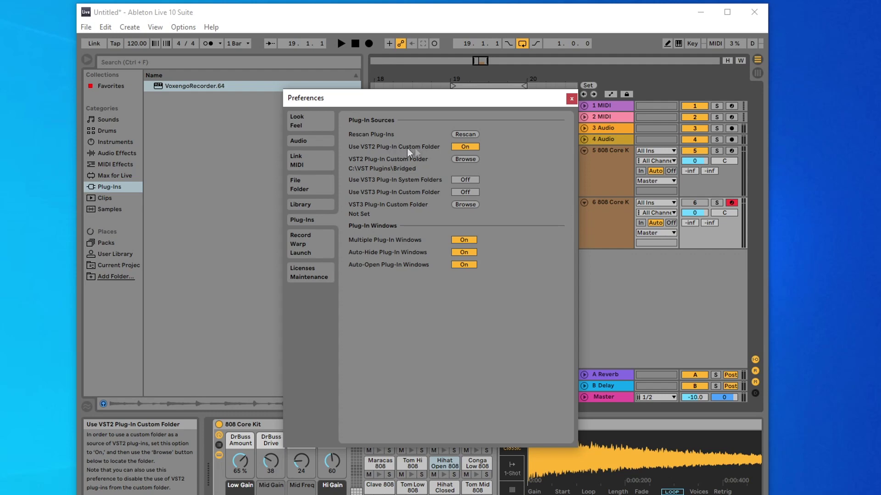
click(466, 159)
click(509, 192)
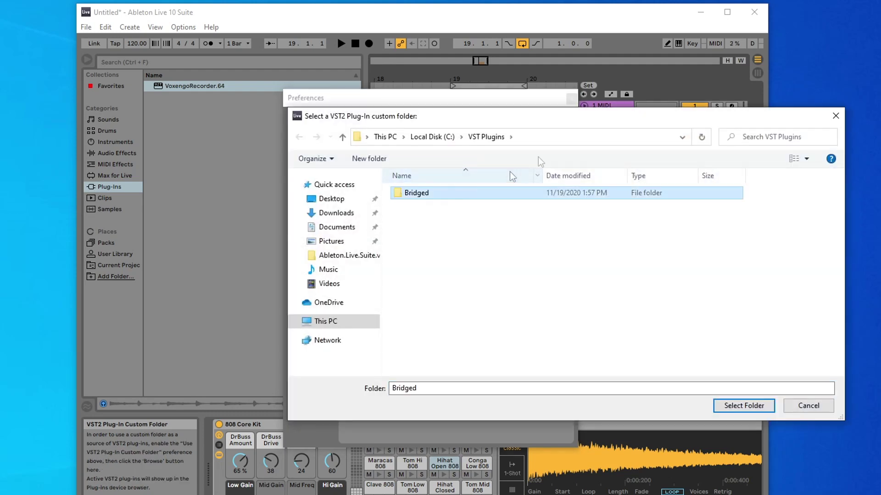
key(Return)
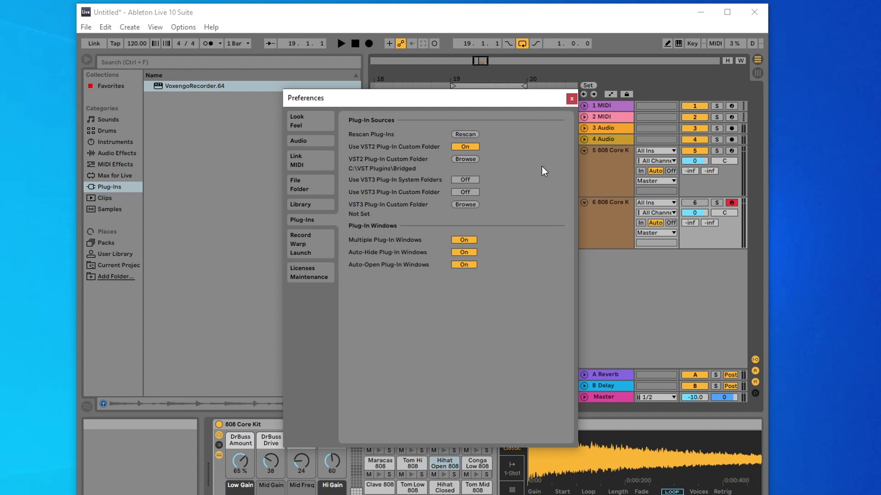
key(Escape)
click(117, 188)
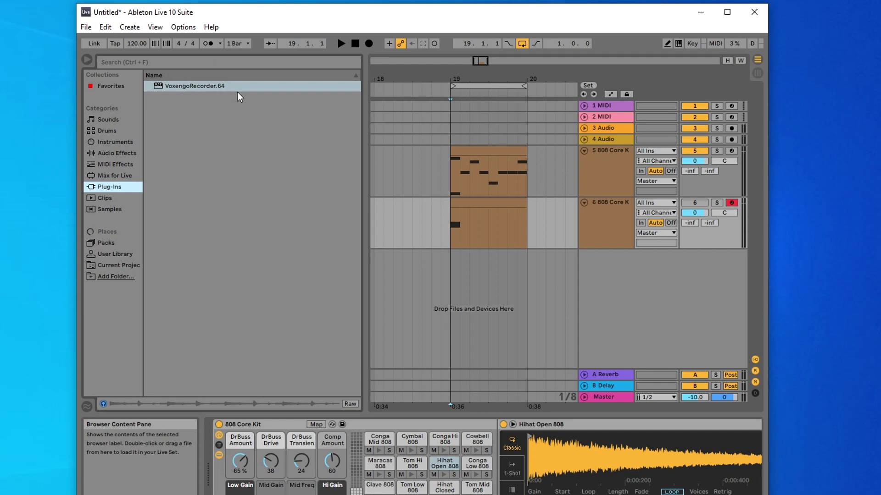
Add VoxengoRecorder.64 to the Master track.
click(605, 386)
click(606, 397)
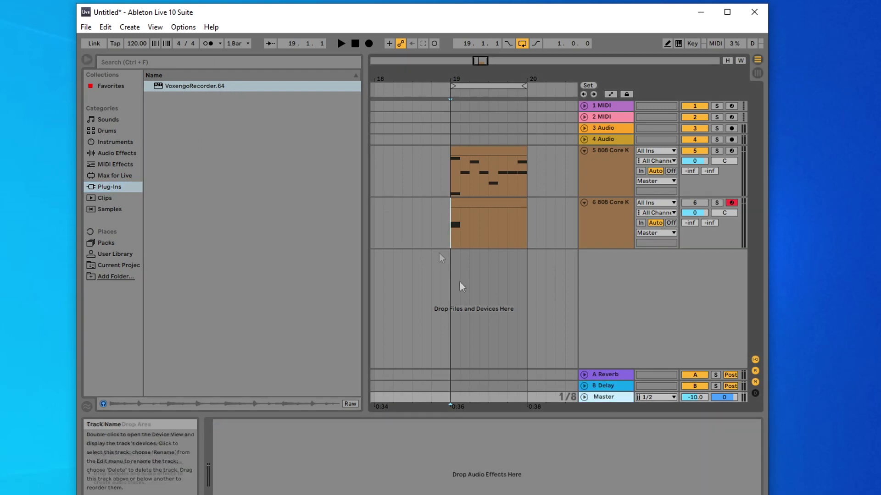
drag(202, 90, 325, 481)
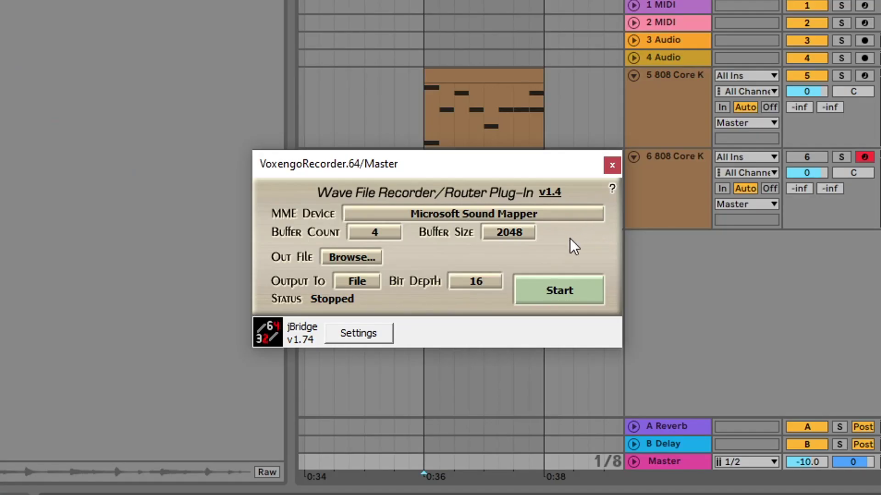
Set VoxengoRecorder to Realtek Digital Output, buffers 16 × 128, 32 float, start it, and close it.
click(549, 214)
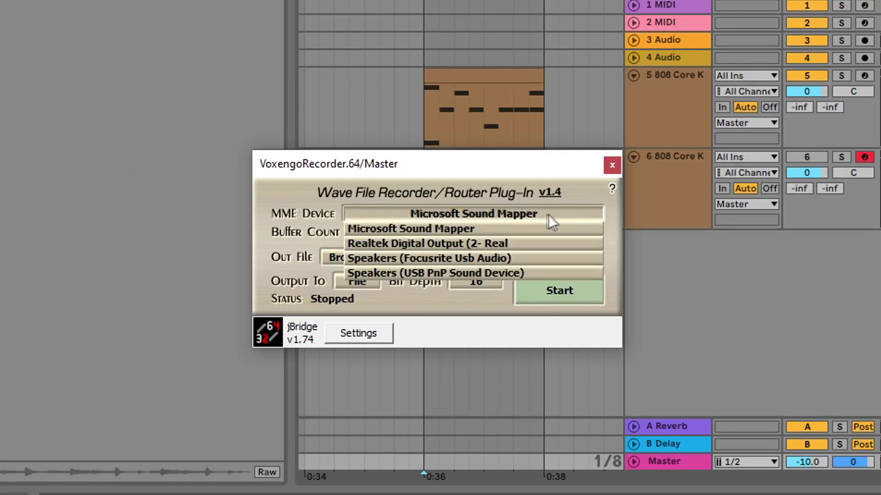
click(415, 243)
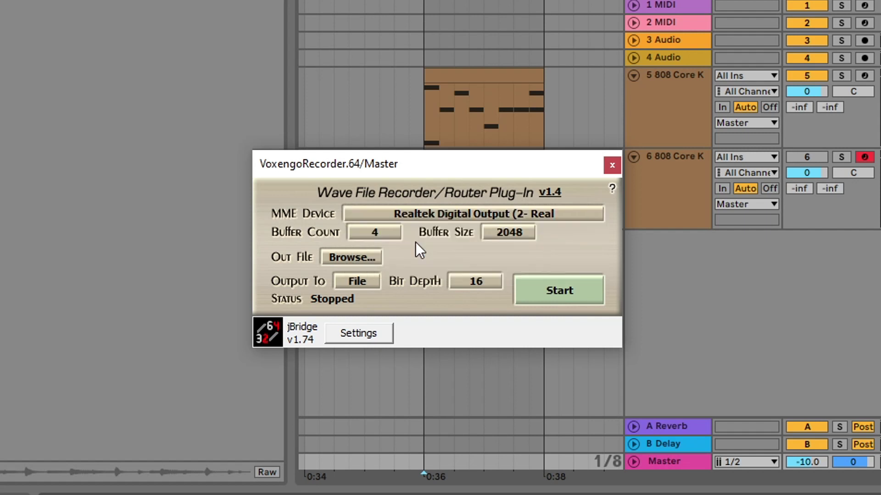
click(368, 230)
click(364, 293)
click(507, 232)
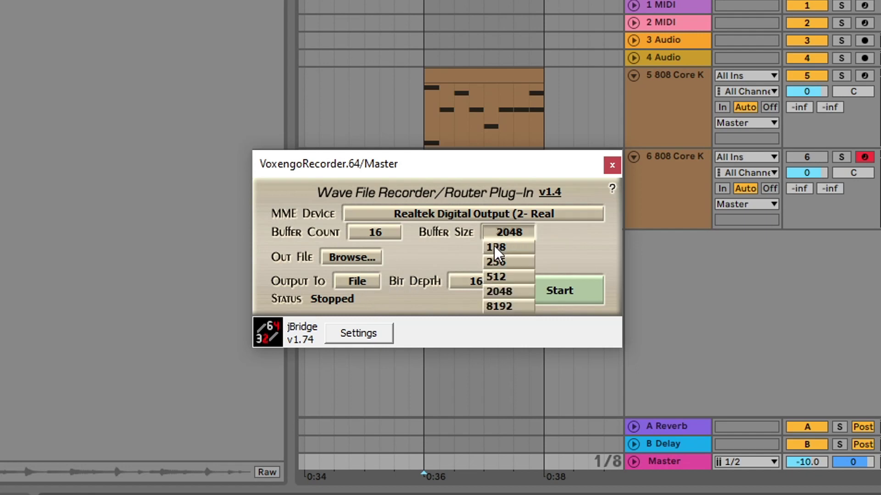
click(494, 247)
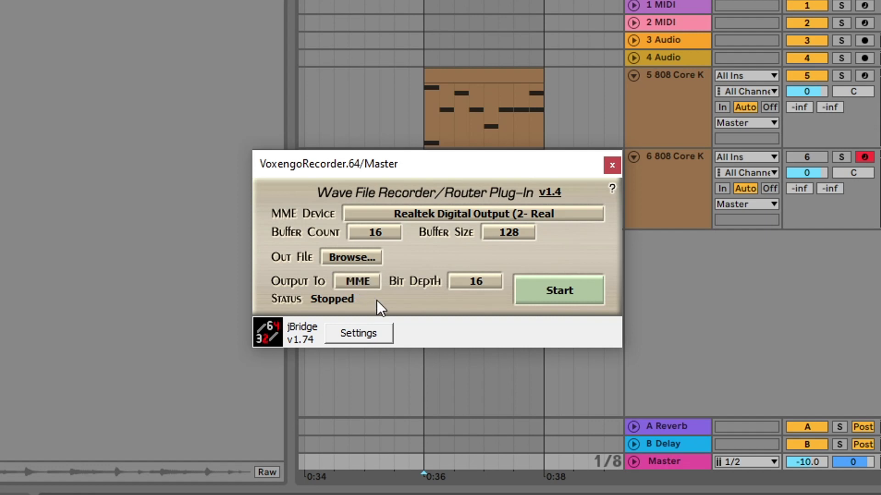
click(475, 285)
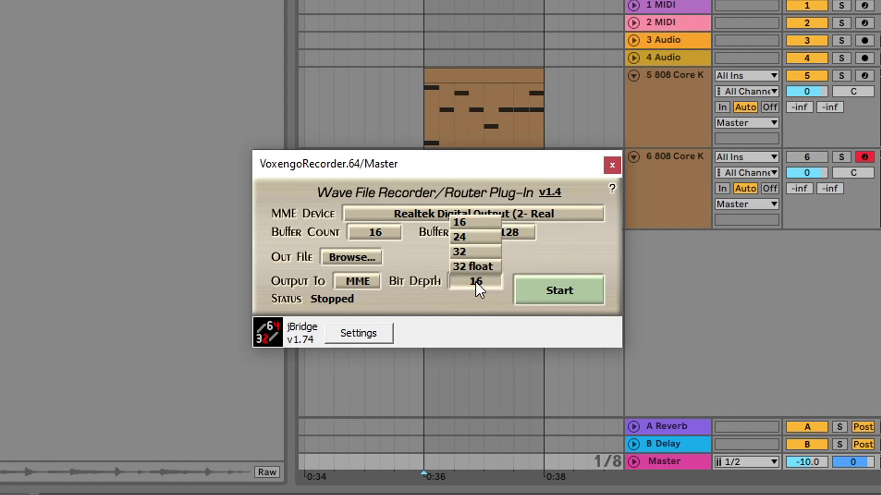
click(475, 267)
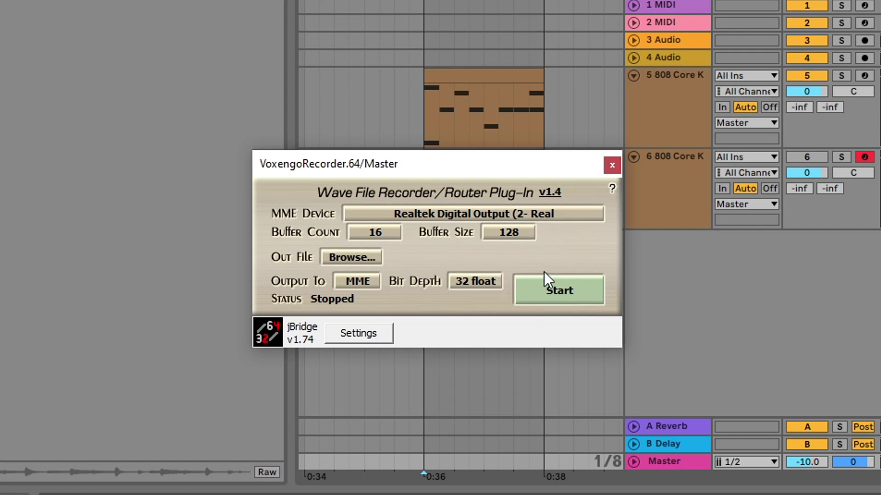
click(576, 291)
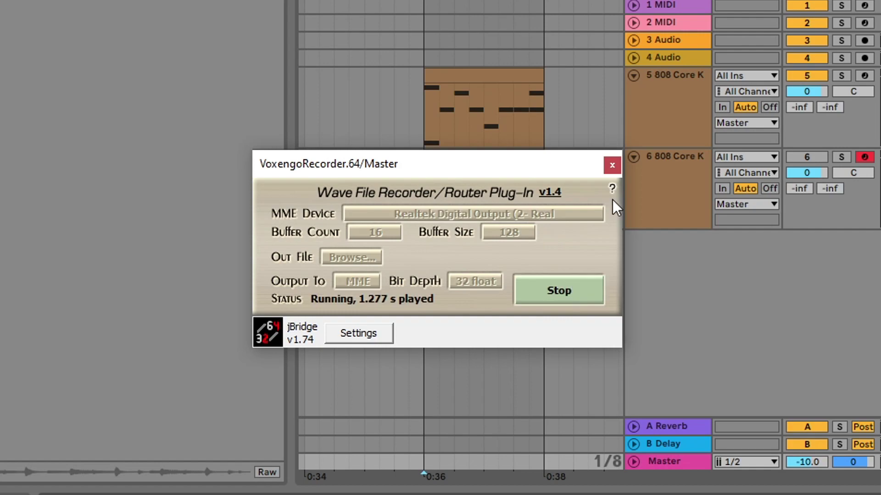
click(611, 163)
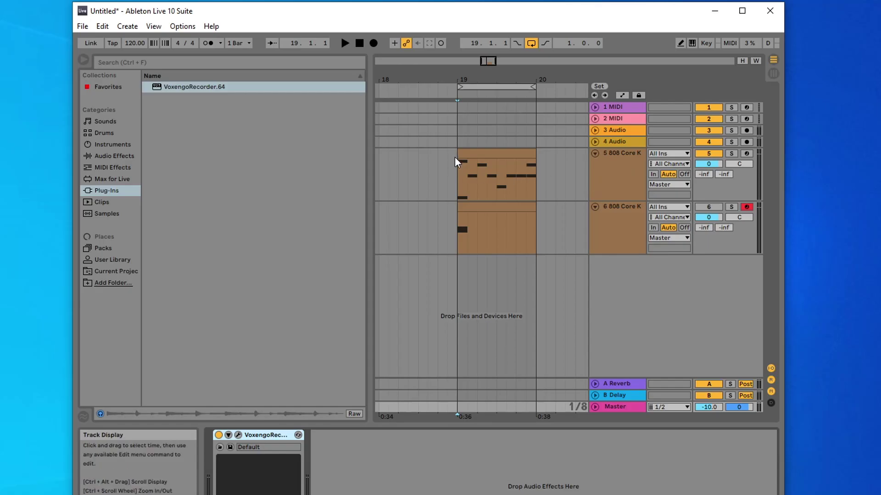
Select the 808 Core Kit track 5 and briefly play back its clips to test the audio.
click(459, 172)
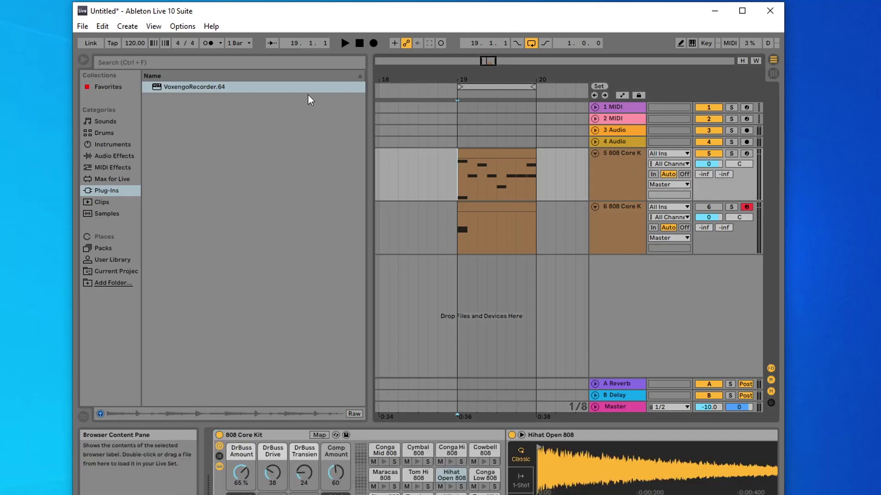
click(345, 42)
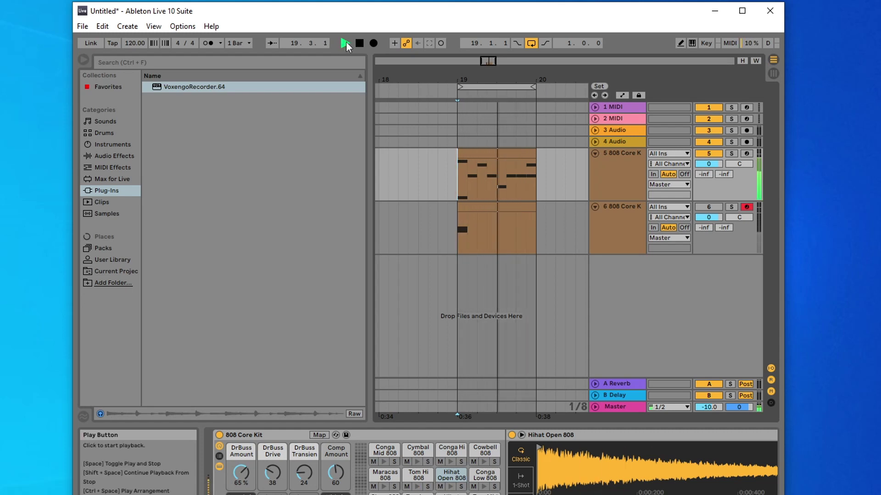
click(359, 44)
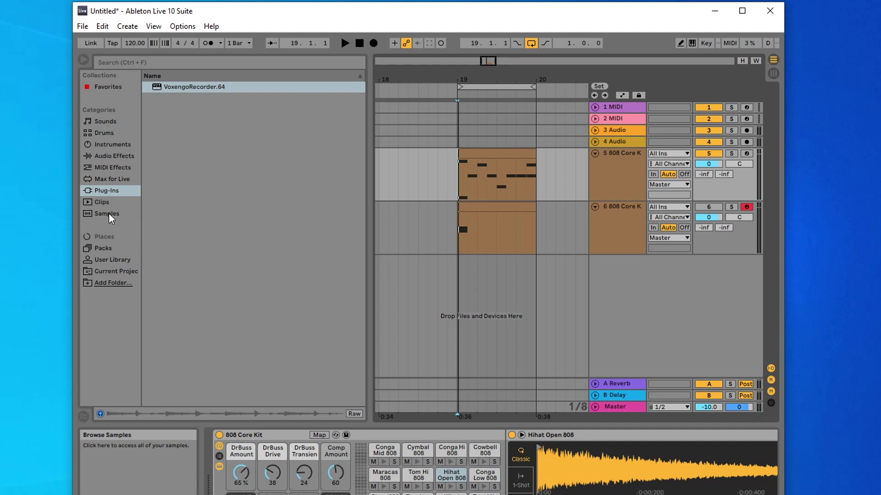
Find A-Conga Low Ring 1.aif in the sample library and place it on a new track at bar 19.
click(108, 212)
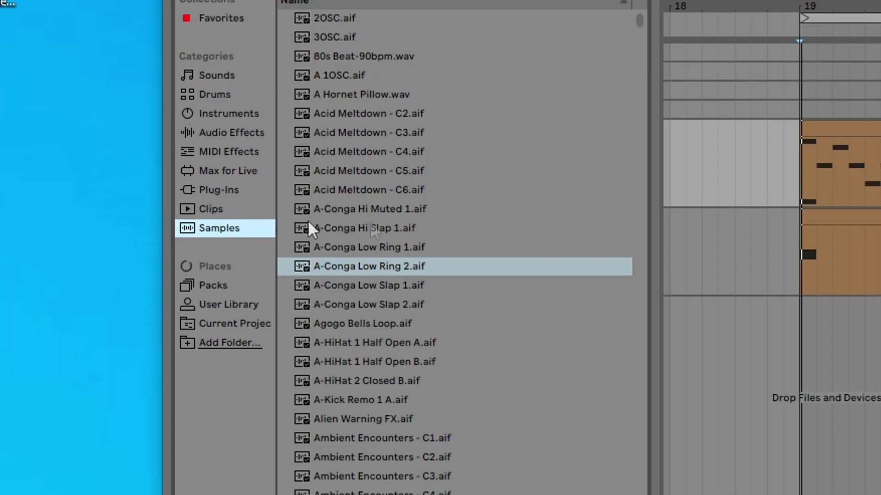
click(371, 245)
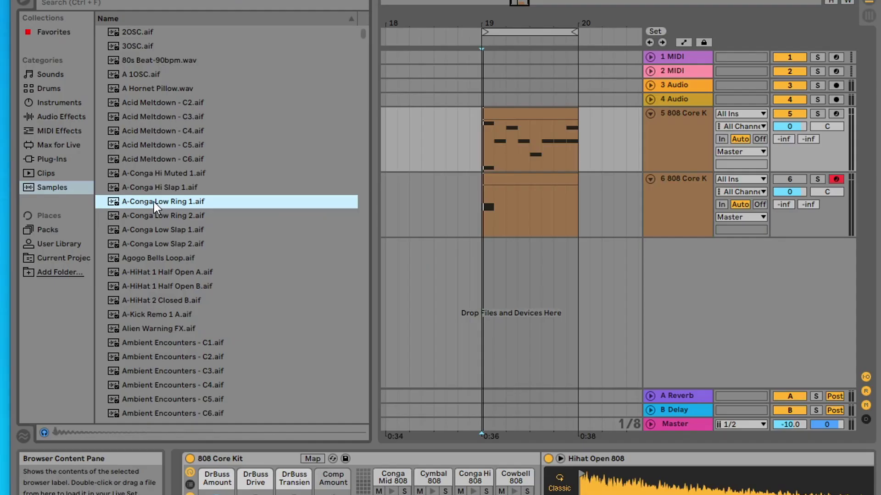
drag(150, 202, 486, 251)
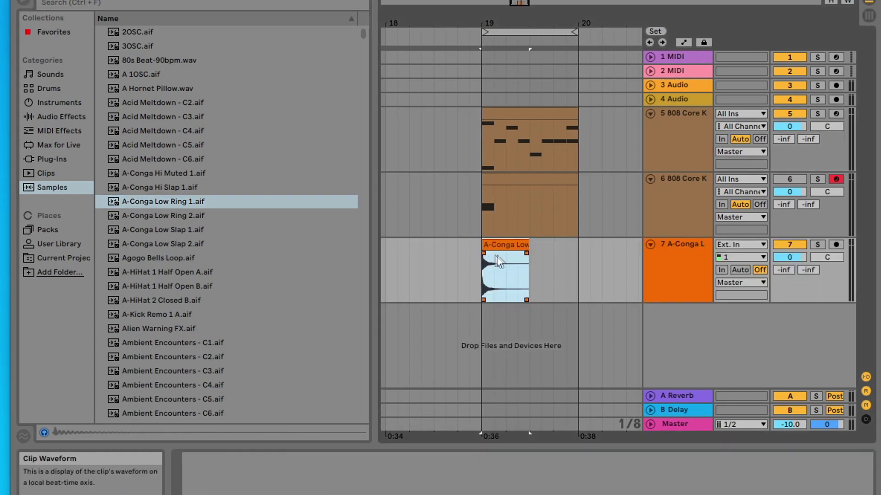
Set the A-Conga L track to -6.0 dB, solo it, and loop-play bars 19–20.
drag(794, 259, 794, 273)
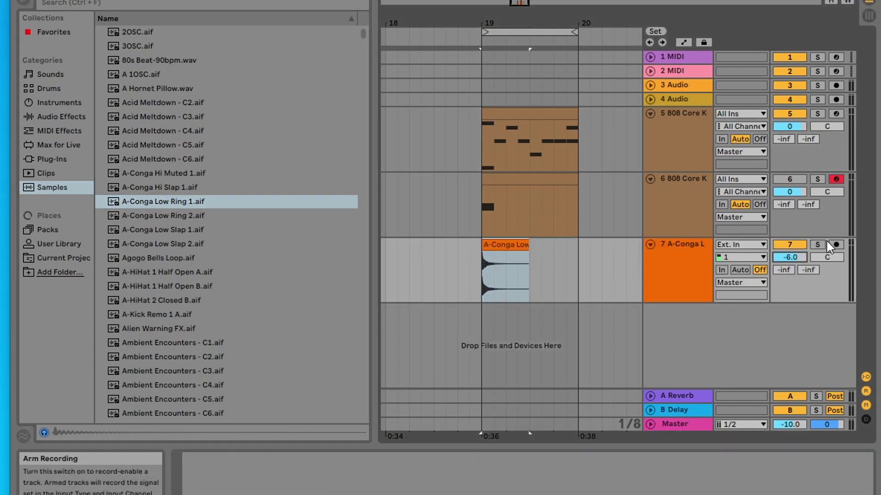
click(818, 245)
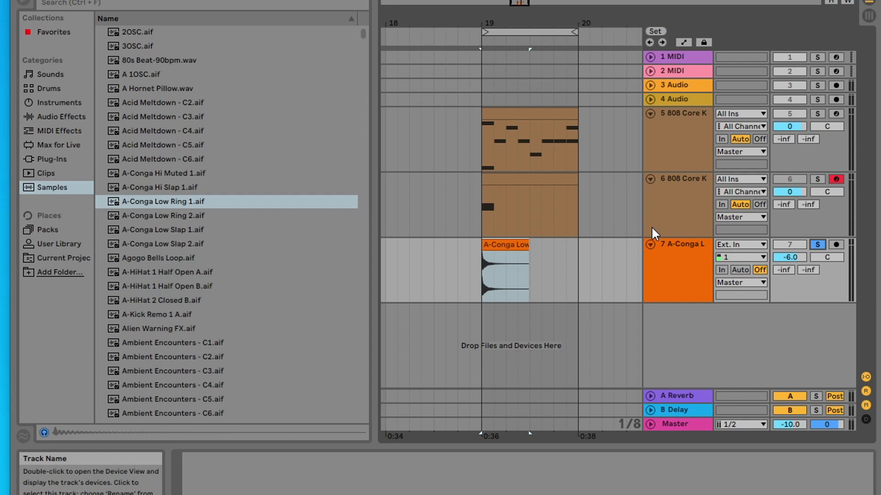
key(ctrl+l)
key(space)
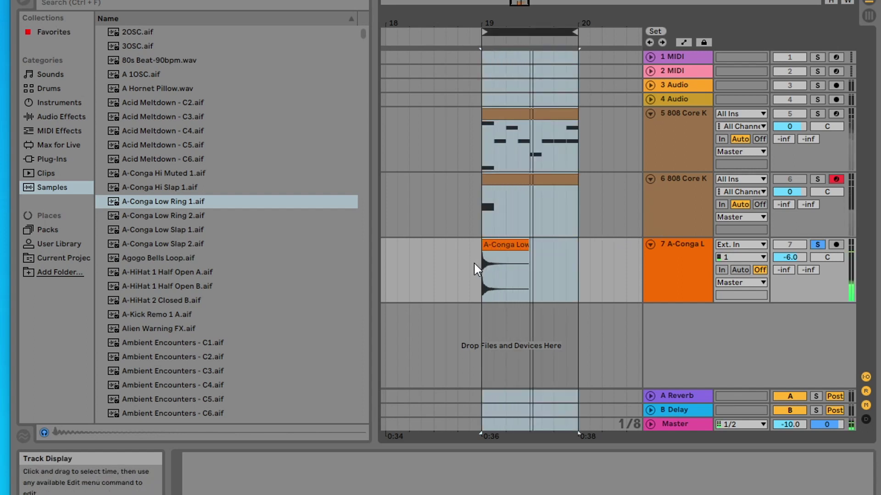